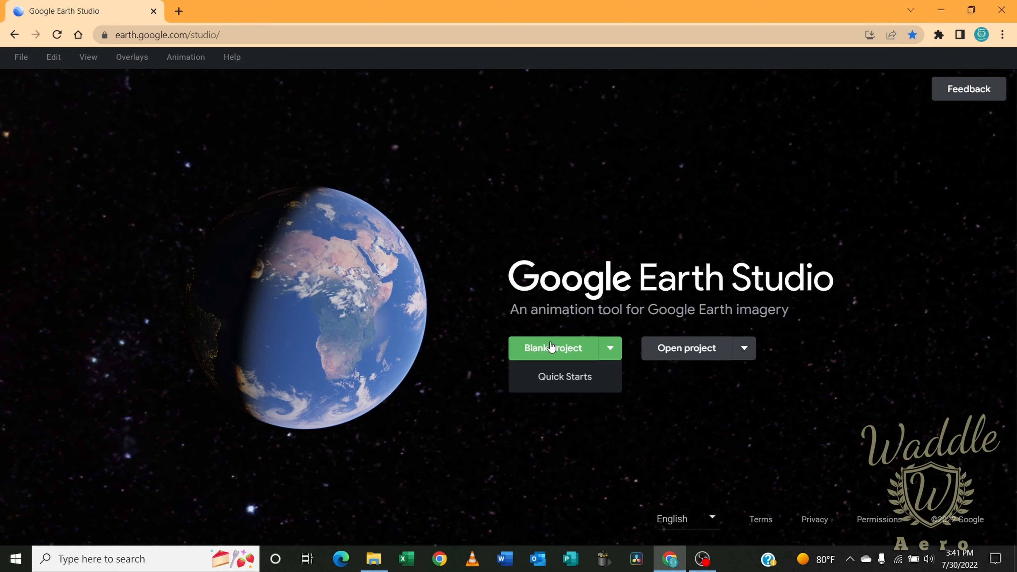
- Start a Quick Start project from the Fly-To and Orbit template
click(566, 377)
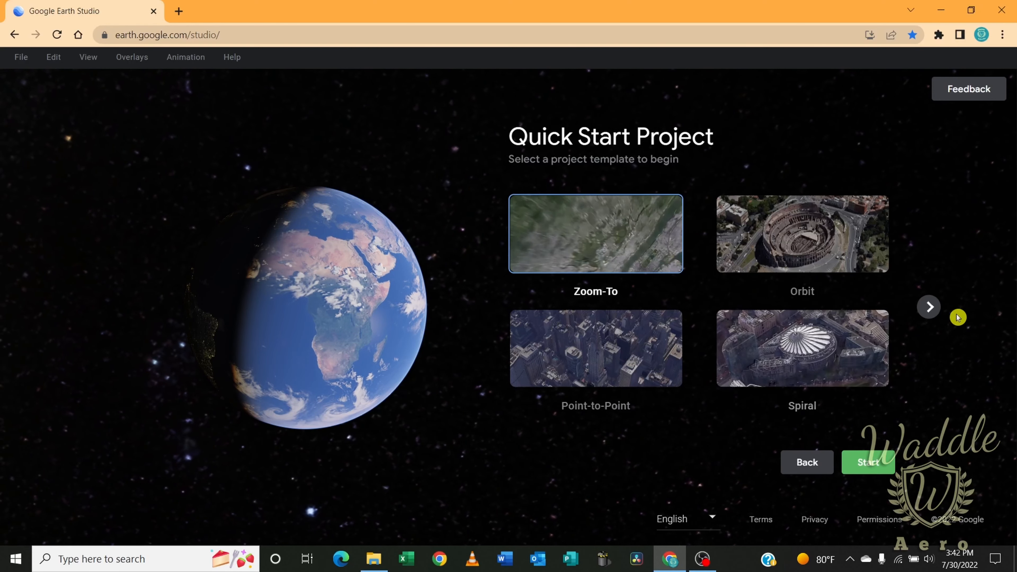
click(928, 307)
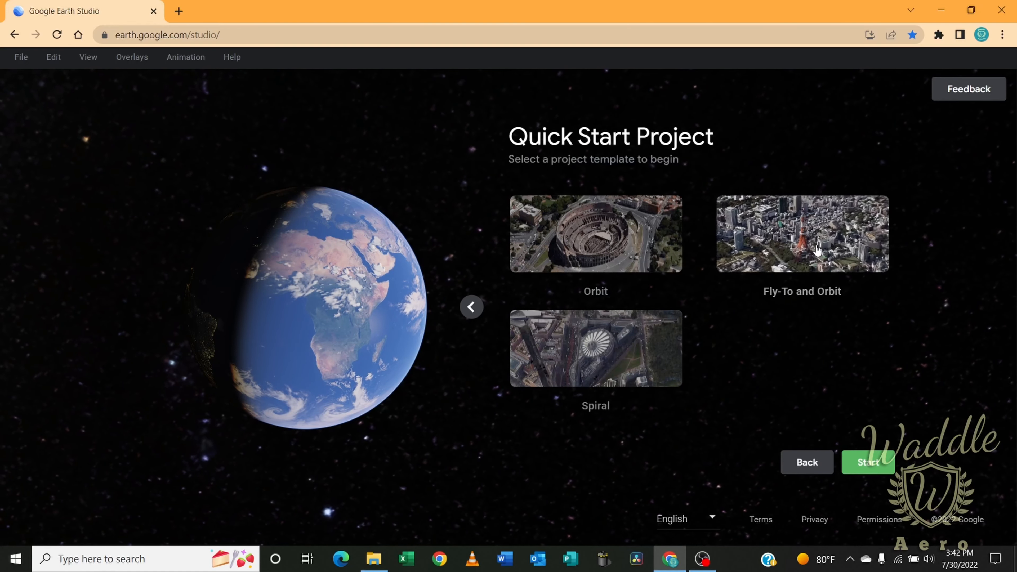
click(817, 250)
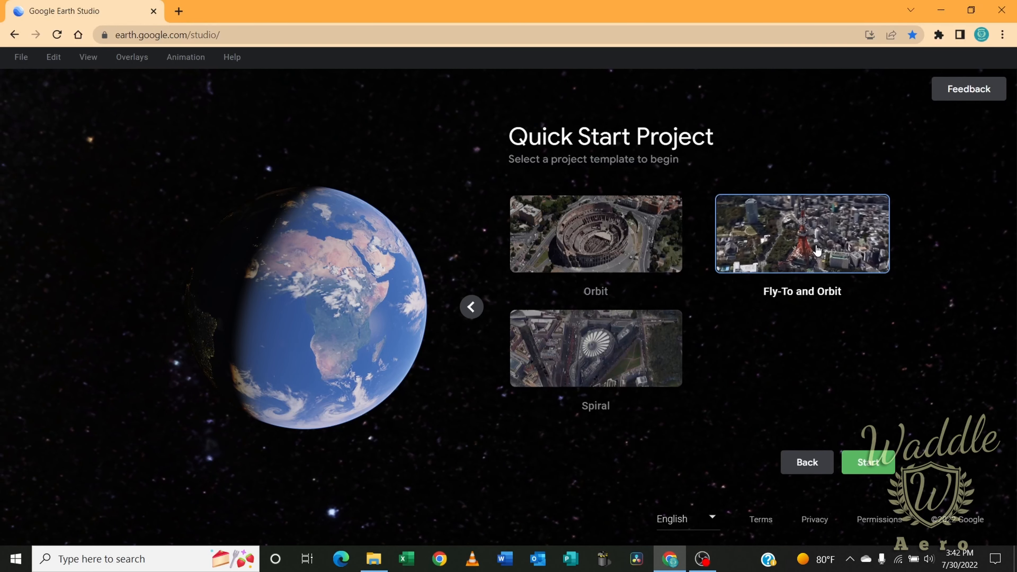
click(873, 470)
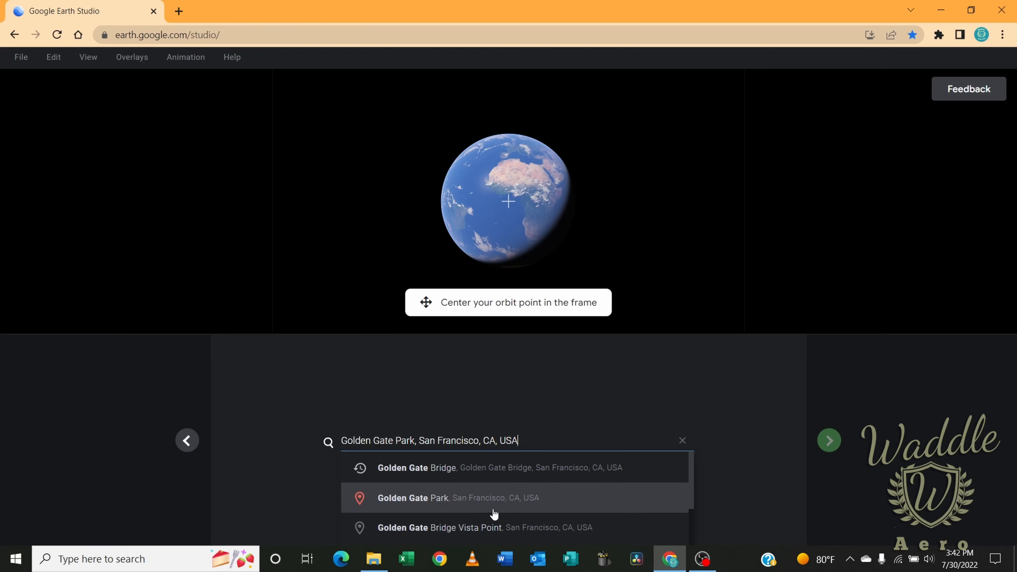
- Find the Golden Gate Bridge in San Francisco and rotate the map until the bridge runs horizontally across the frame
click(482, 472)
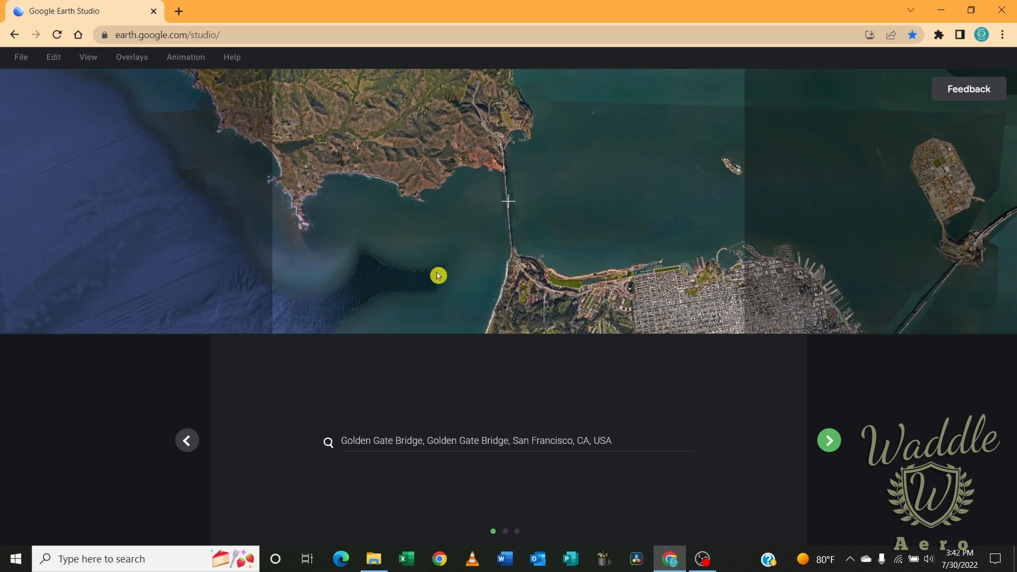
middle_drag(391, 284, 696, 281)
middle_drag(338, 290, 637, 270)
middle_drag(418, 265, 649, 255)
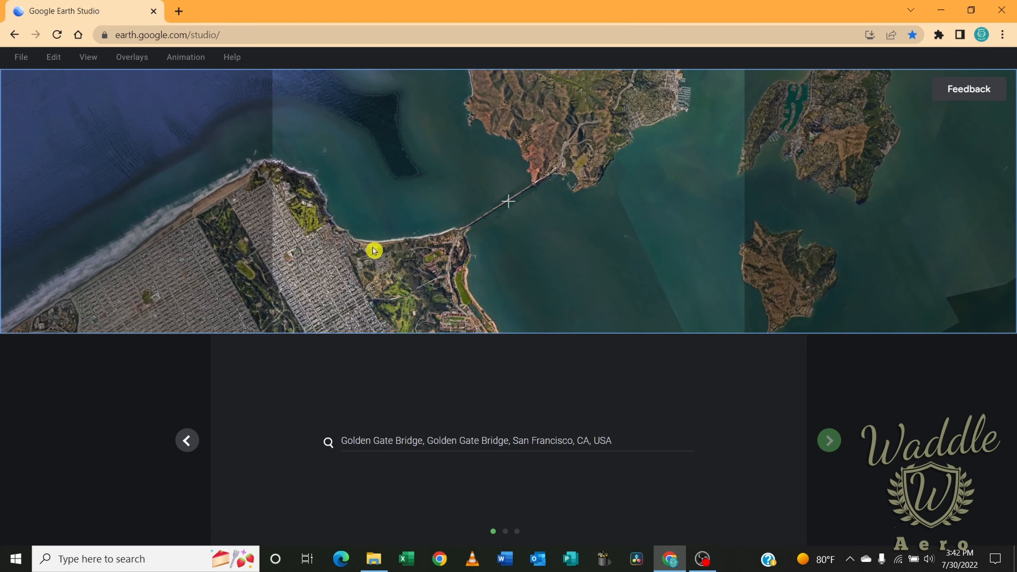
middle_drag(374, 250, 622, 249)
middle_drag(392, 245, 512, 239)
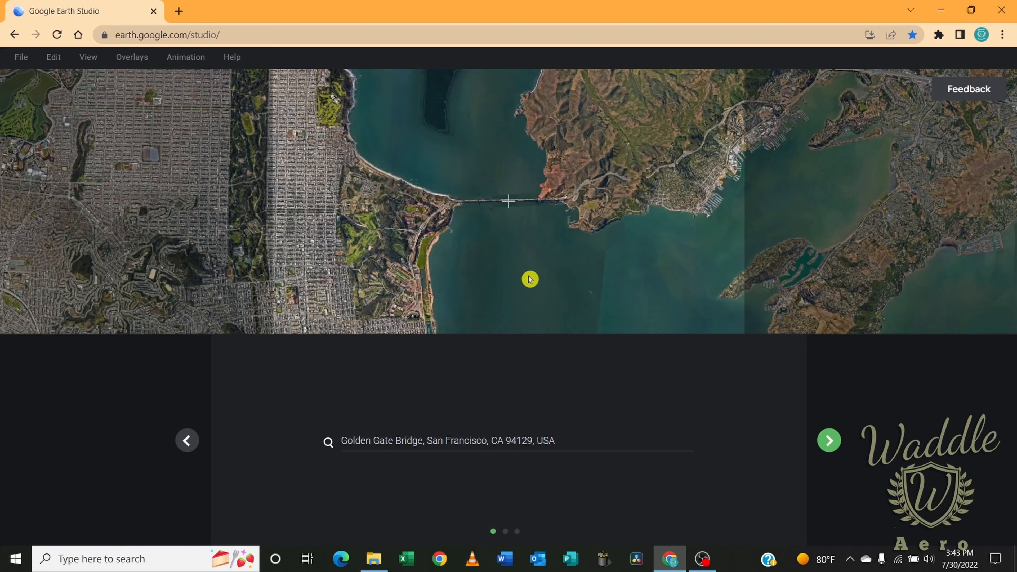
- Tilt and zoom in on the bridge, center the orbit point on its San Francisco-side tower, and continue to the orbit settings
middle_drag(517, 287, 511, 206)
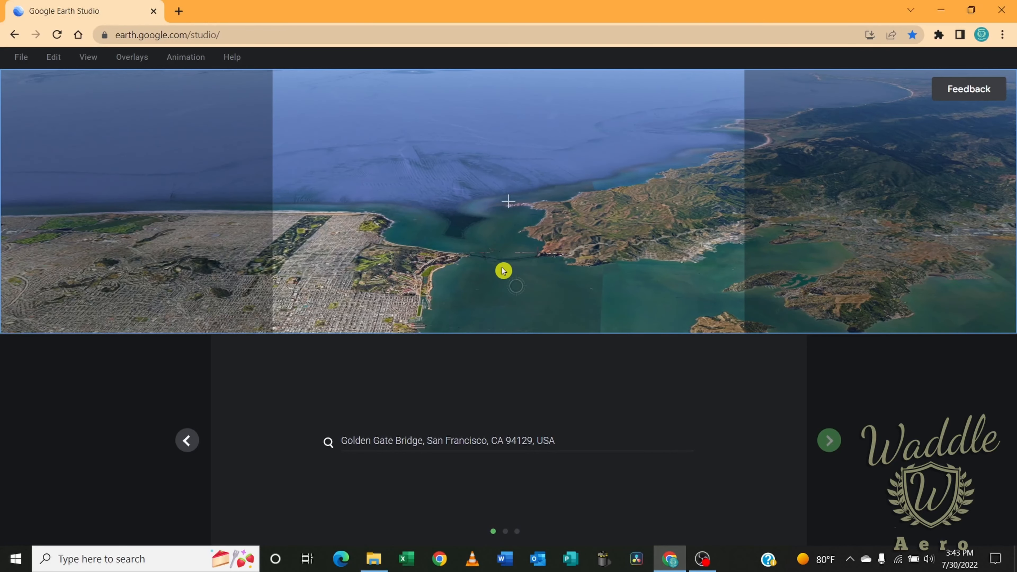
scroll(509, 278, up, 5)
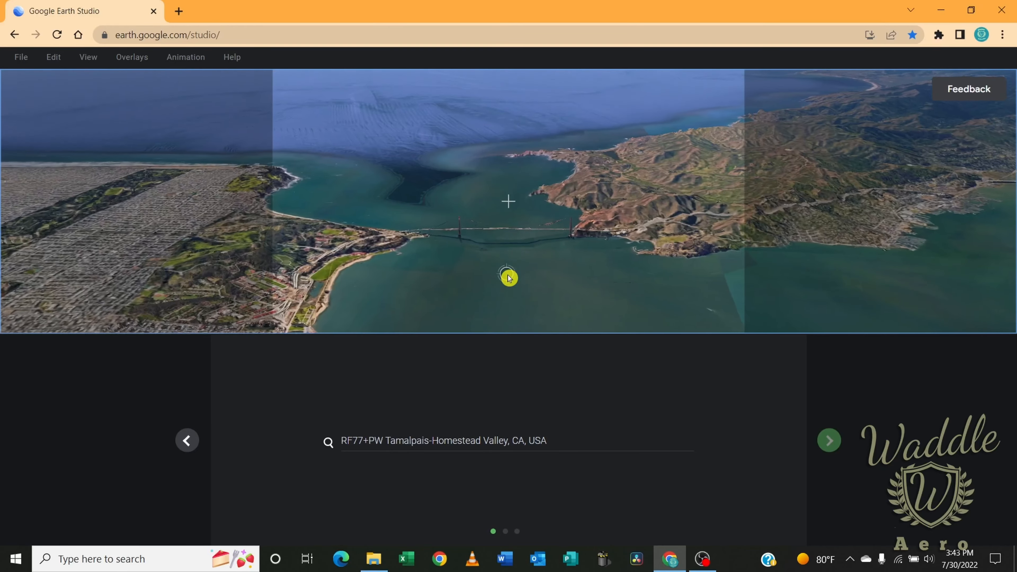
scroll(509, 278, up, 3)
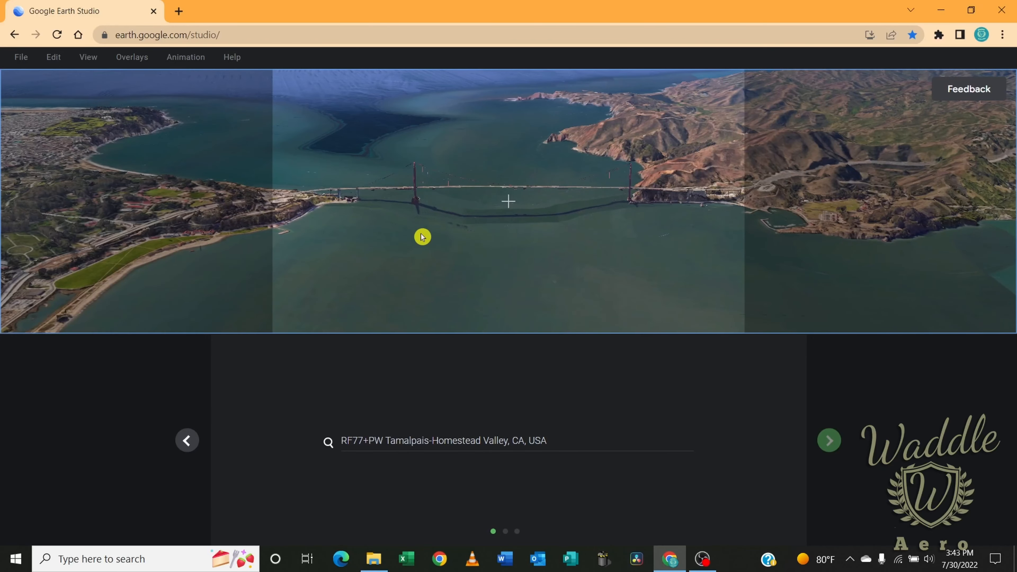
drag(386, 236, 492, 244)
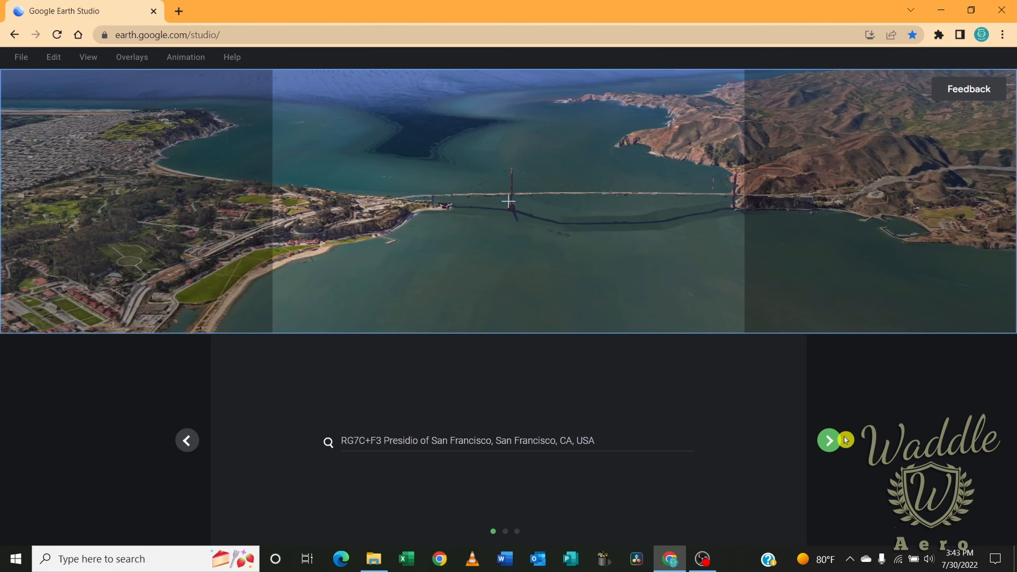
click(830, 447)
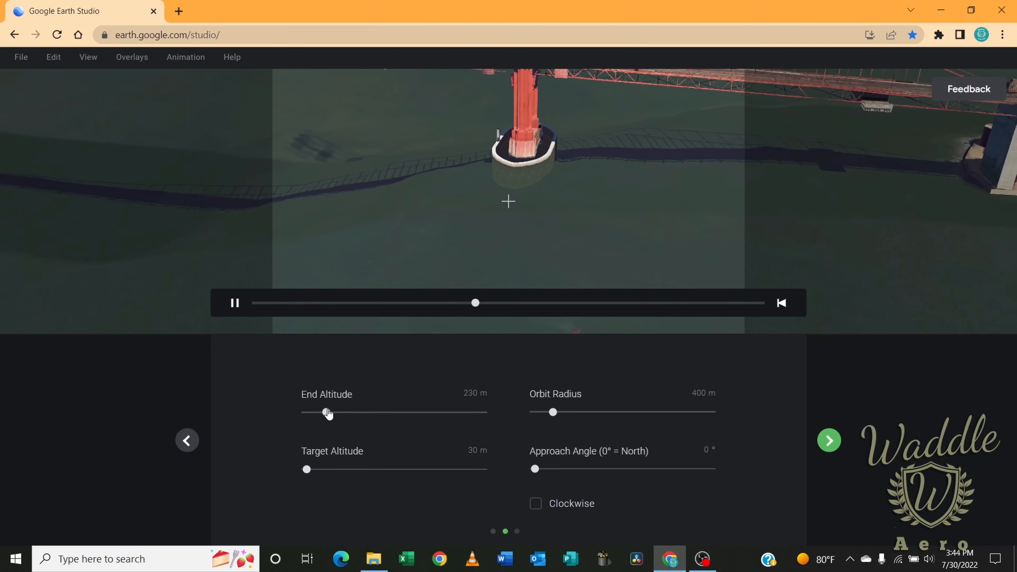
- Set the end altitude to 482 m, the target altitude to 276 m and the orbit radius to 1352 m
drag(308, 468, 321, 472)
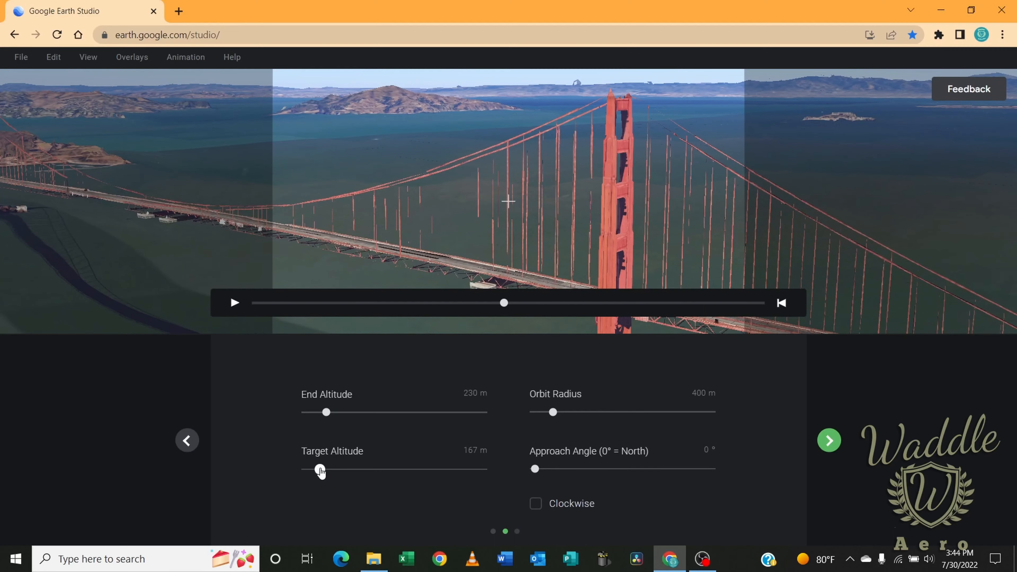
drag(329, 417, 351, 420)
drag(322, 472, 331, 472)
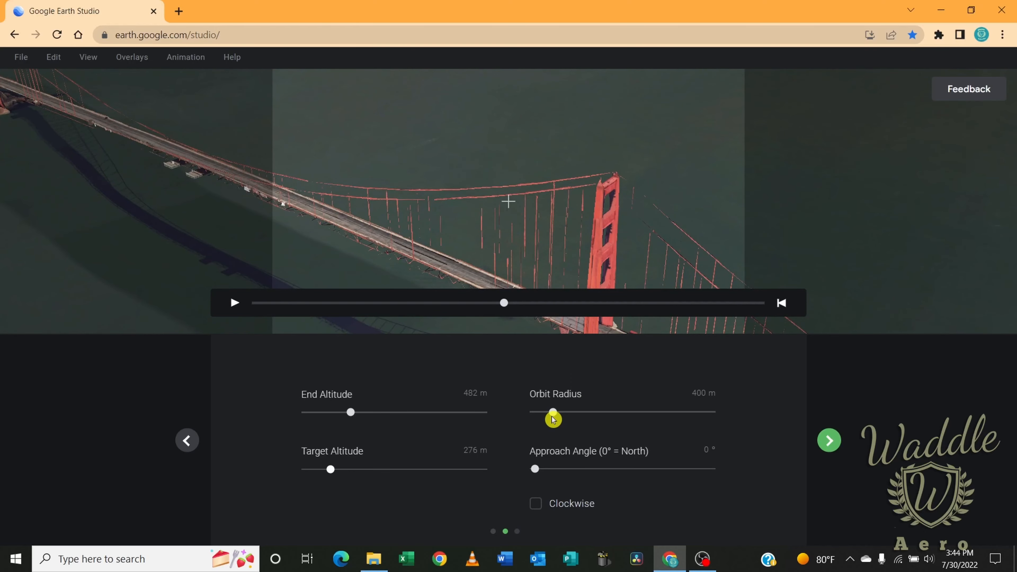
drag(554, 421, 611, 407)
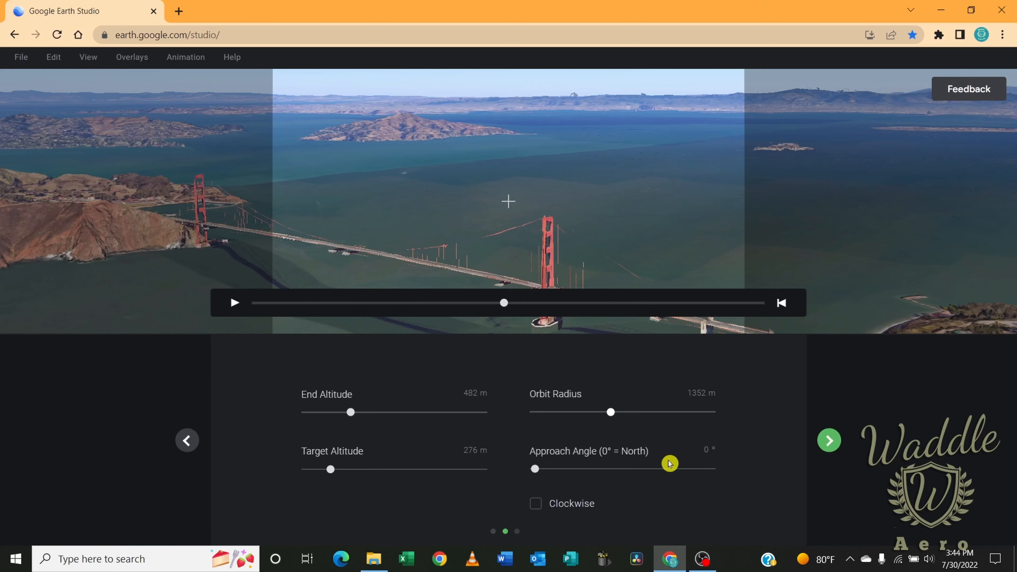
- Set the approach angle to 270° and play the preview from the beginning
mouse_move(540, 475)
mouse_down()
mouse_move(717, 467)
mouse_move(536, 469)
mouse_up()
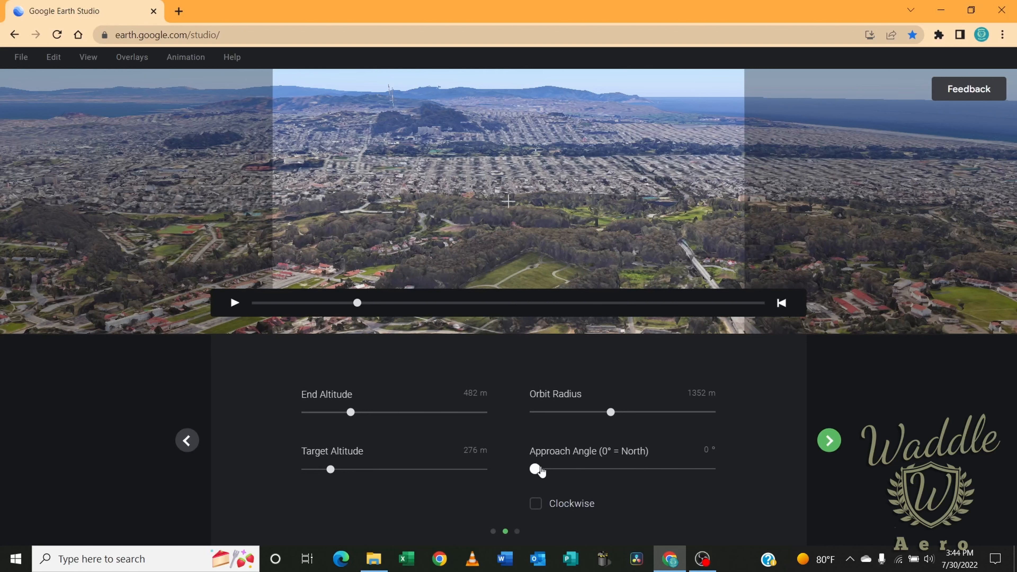
drag(597, 473, 655, 465)
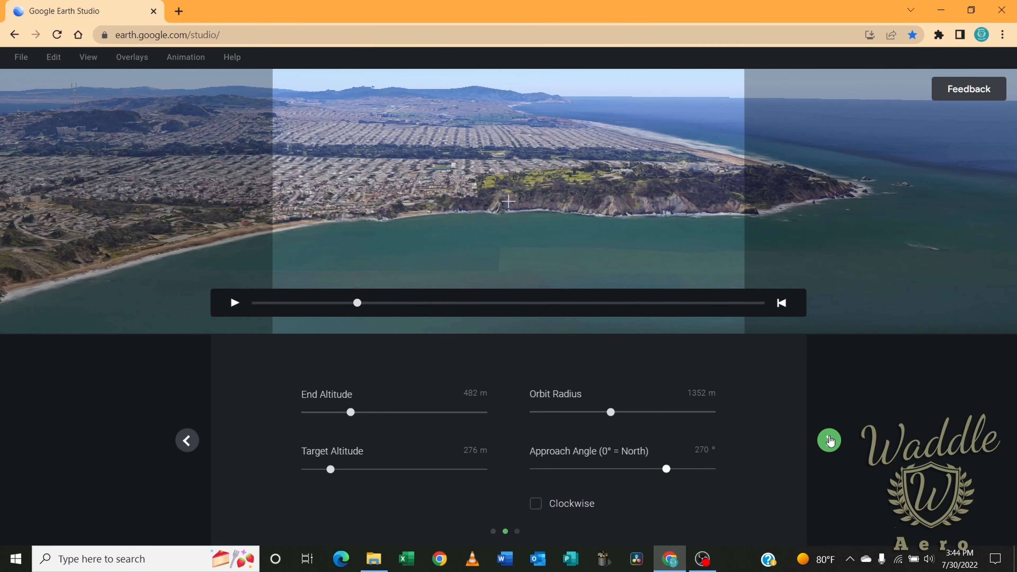
drag(357, 303, 202, 314)
click(234, 304)
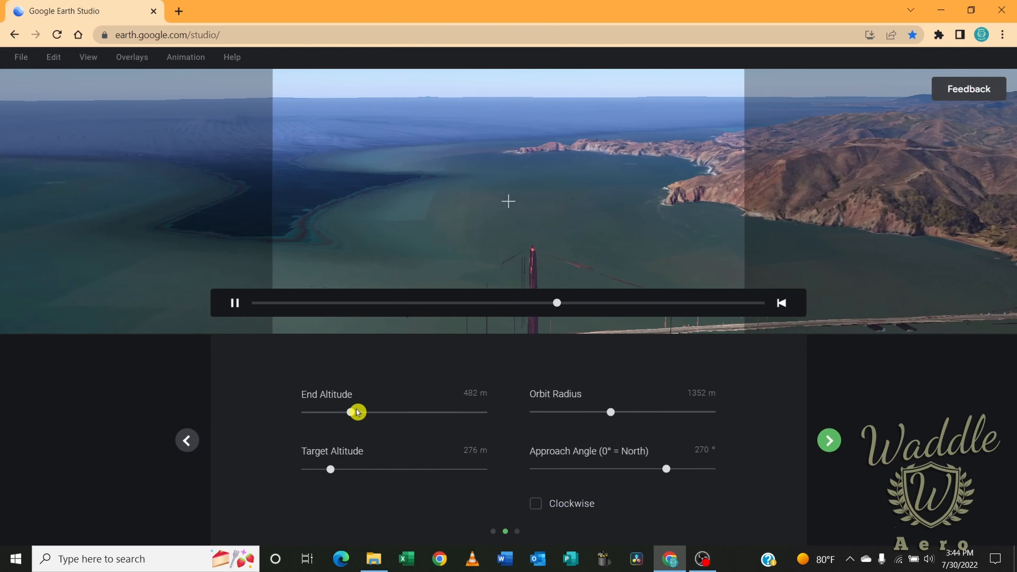
- Set the end altitude to 319 m, orbit radius to 1921 m and target altitude to 102 m, and replay the preview from the start
drag(347, 415, 342, 415)
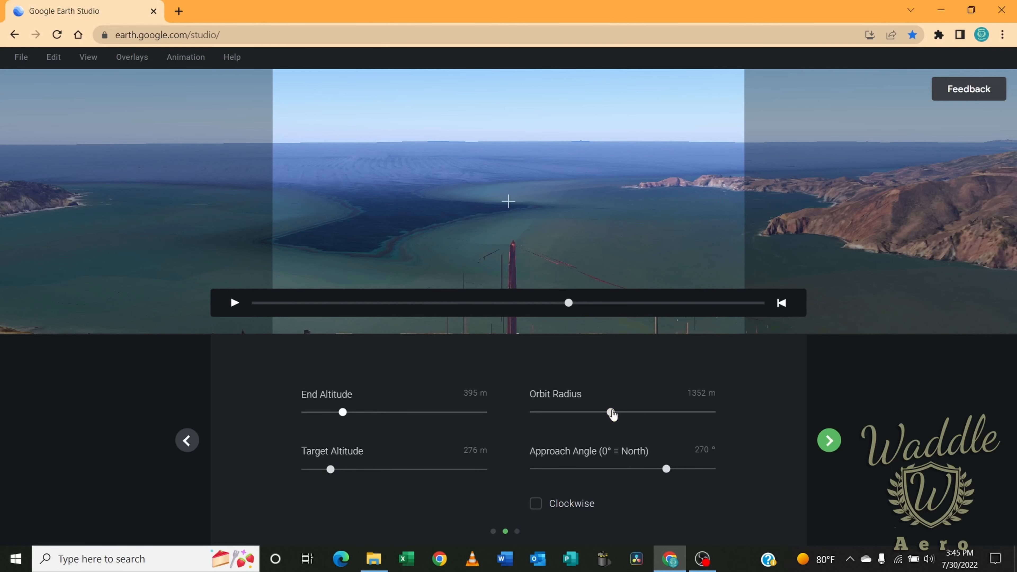
drag(611, 414, 647, 413)
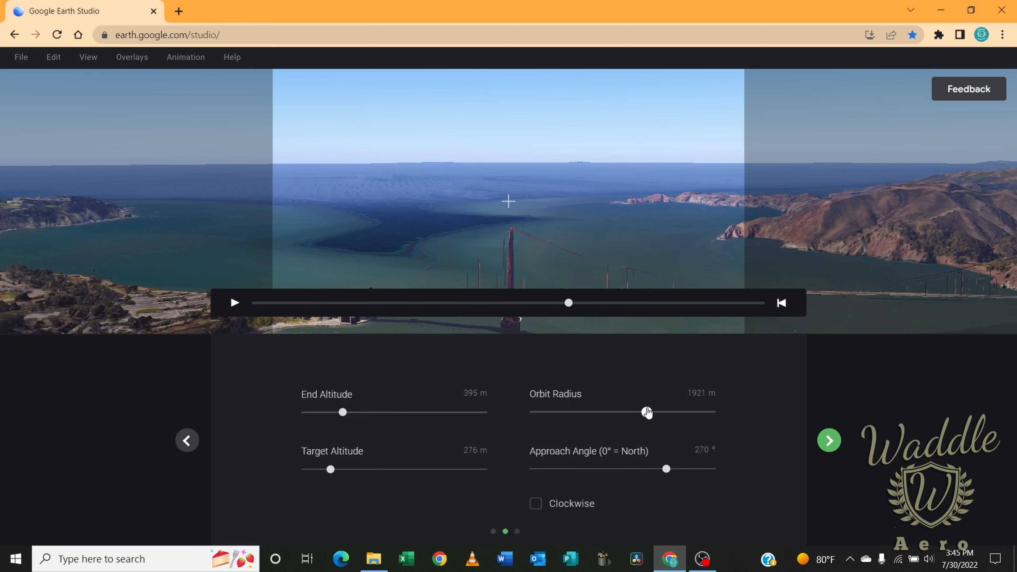
mouse_move(339, 420)
mouse_down()
mouse_move(353, 420)
mouse_move(337, 421)
mouse_up()
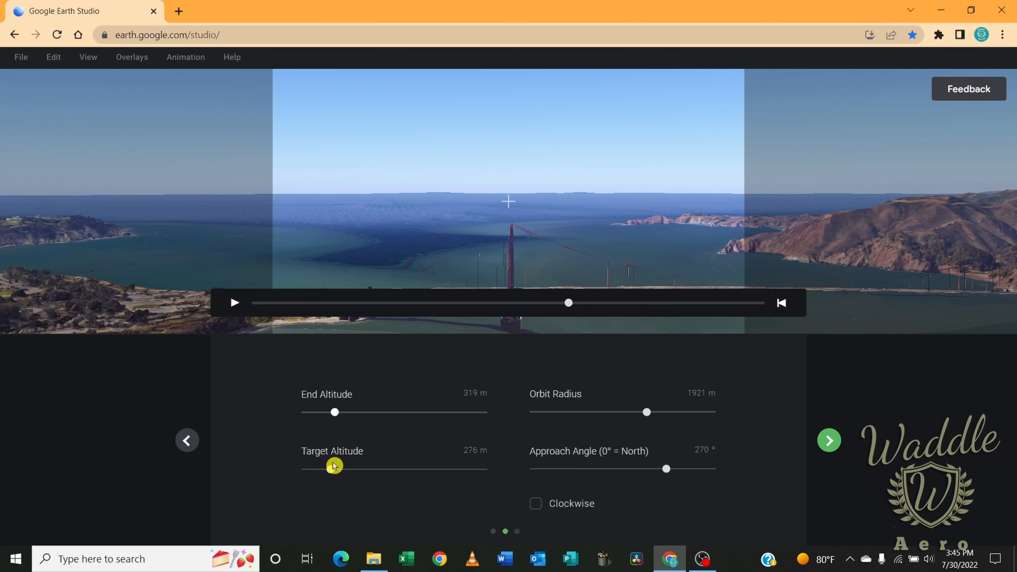
drag(331, 475, 315, 464)
drag(569, 308, 200, 313)
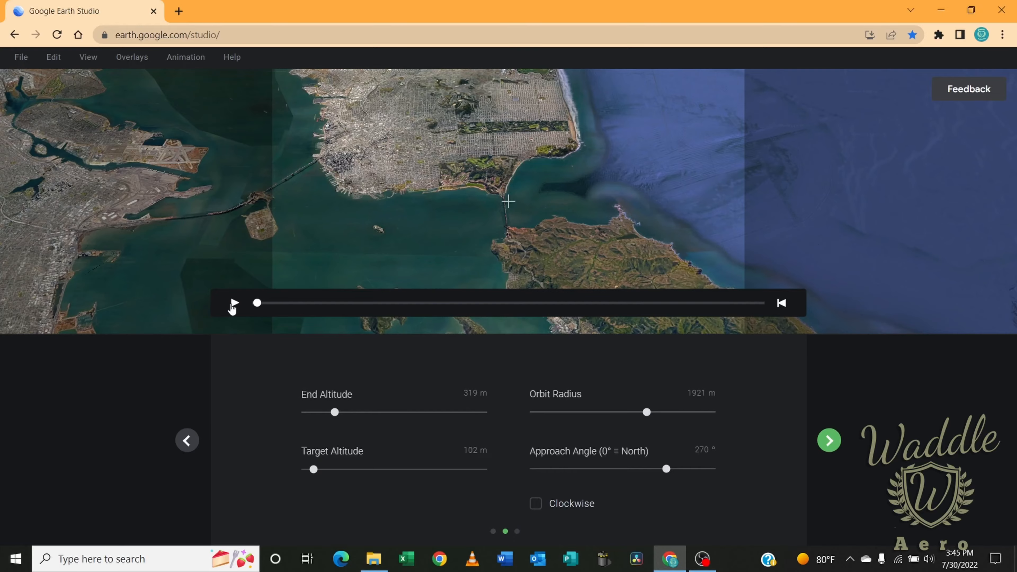
click(233, 304)
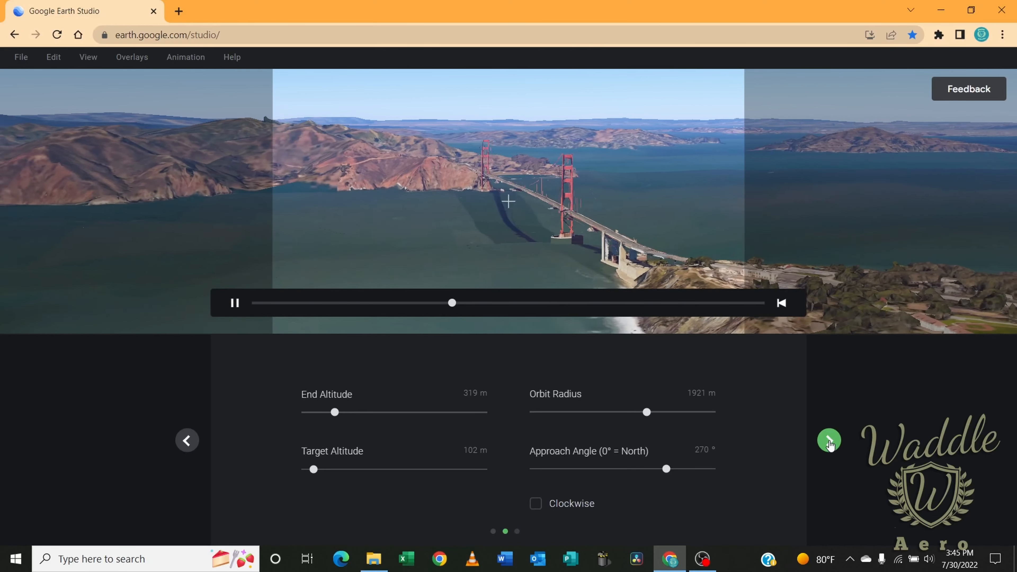
- Accept the orbit settings, set the animation duration to 30 seconds, and create the project
click(828, 440)
click(503, 441)
text(30)
click(829, 441)
- Review the keyframes of the camera position and camera target attributes, and scrub the animation to frame 182
scroll(630, 427, down, 1)
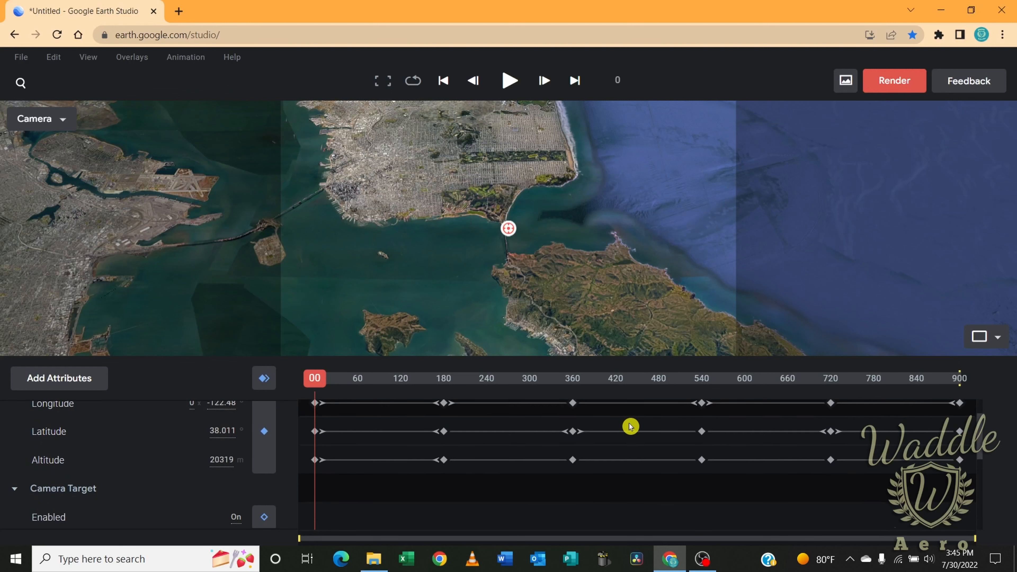
scroll(630, 426, down, 2)
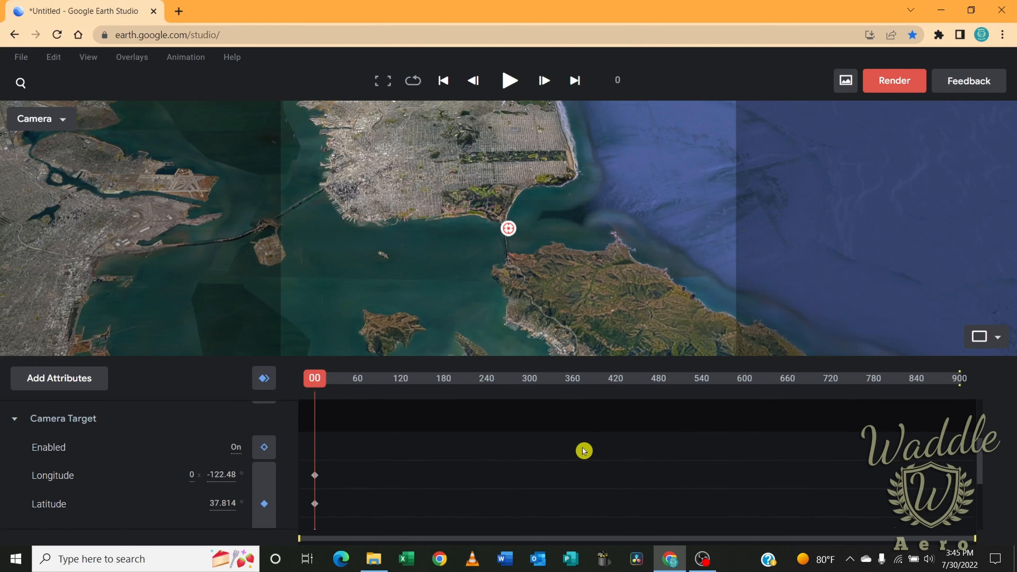
scroll(584, 451, down, 1)
scroll(584, 451, down, 3)
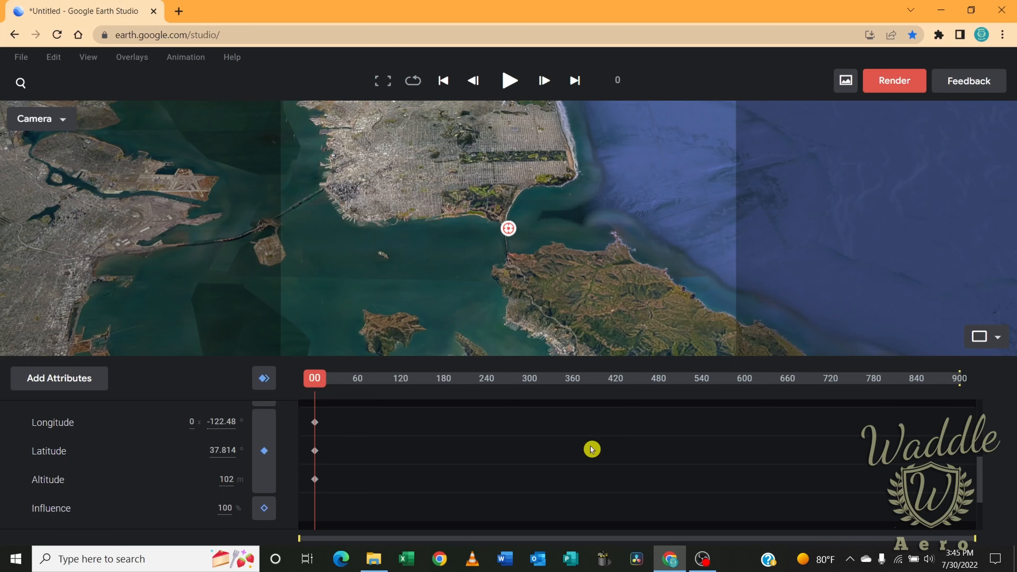
scroll(595, 447, up, 5)
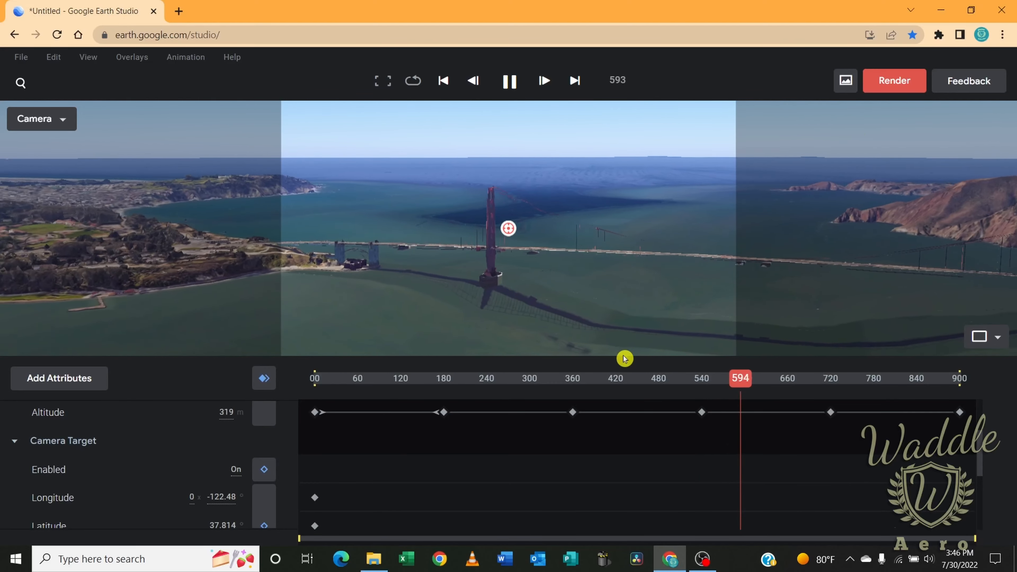
click(521, 378)
drag(521, 378, 445, 379)
- Open the render settings, name the output Golden Gate, and choose Video (.mp4) as the format
click(184, 57)
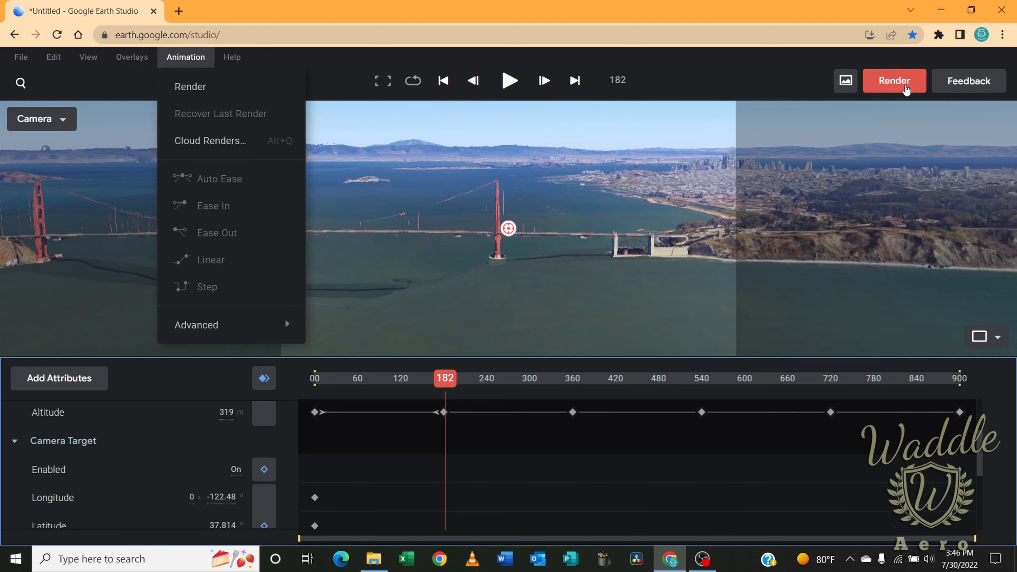
click(905, 83)
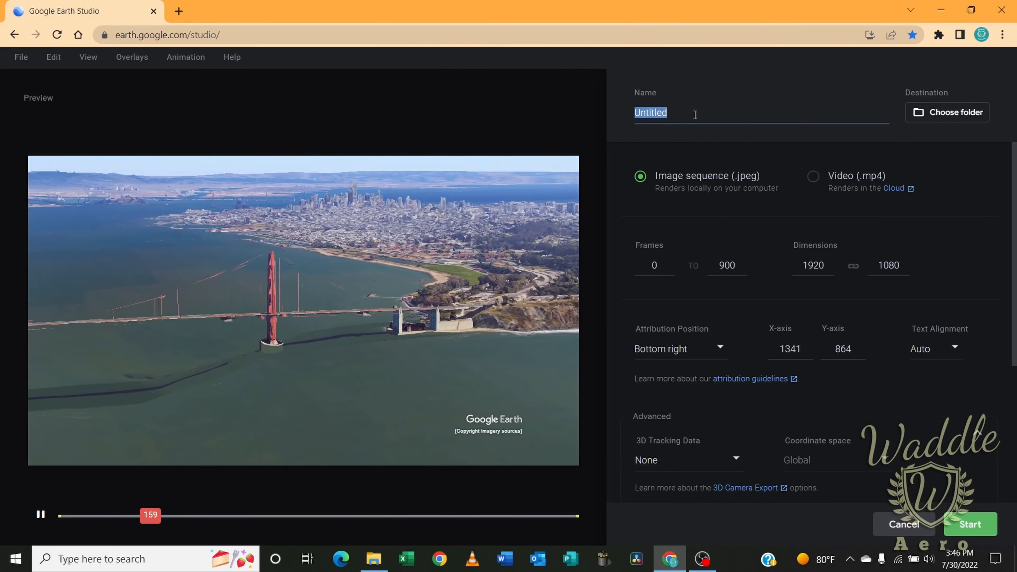
text(Golde)
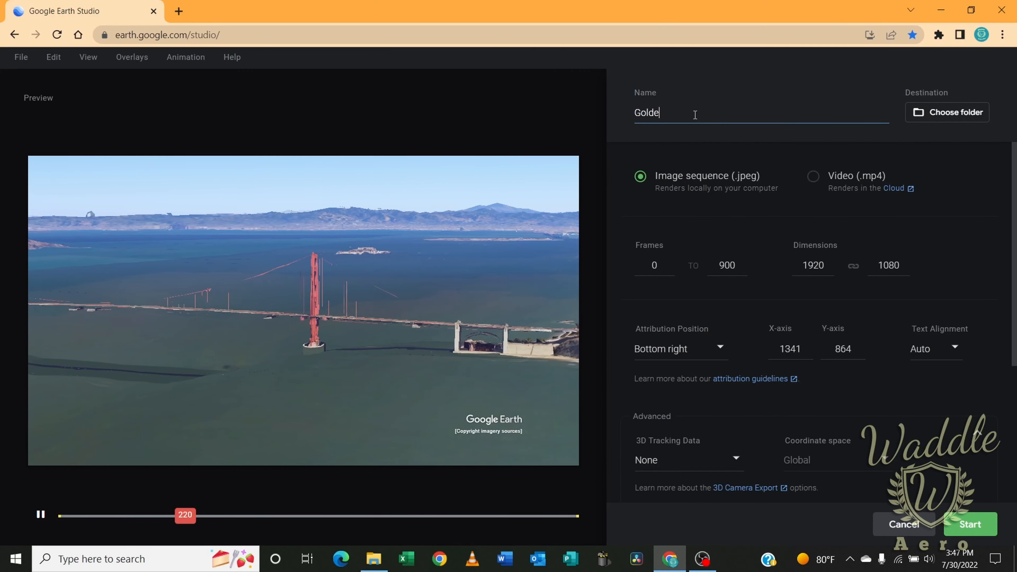
text(n Gate)
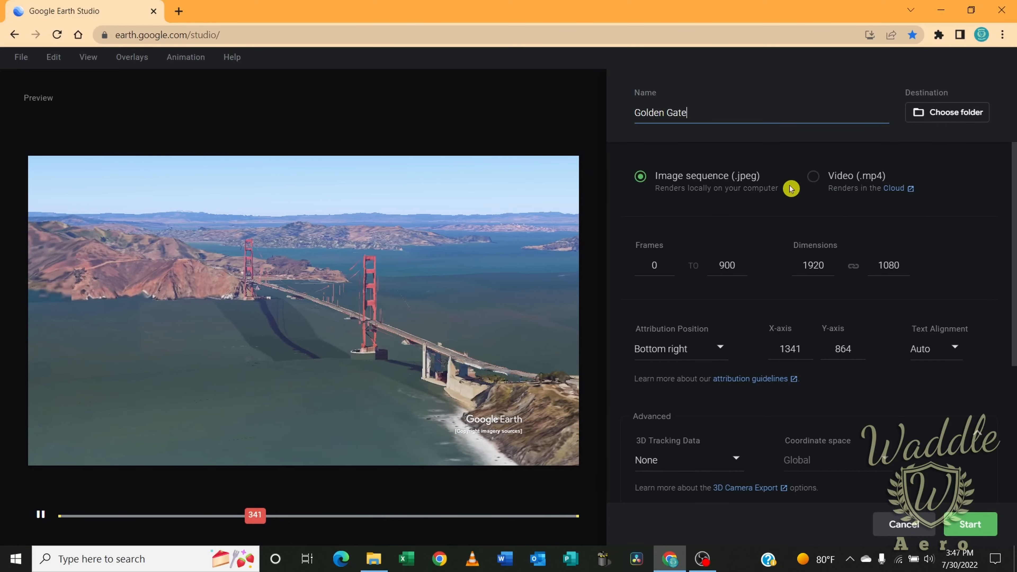
click(831, 178)
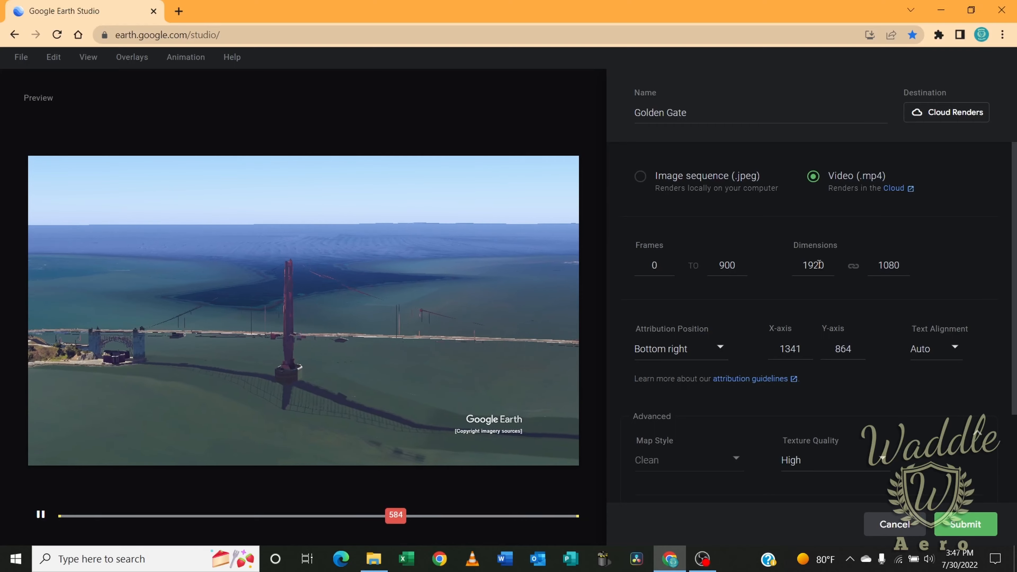
- Set the video dimensions to 3840 × 2160 and place the attribution at a custom position in the frame's lower-left corner
double_click(824, 265)
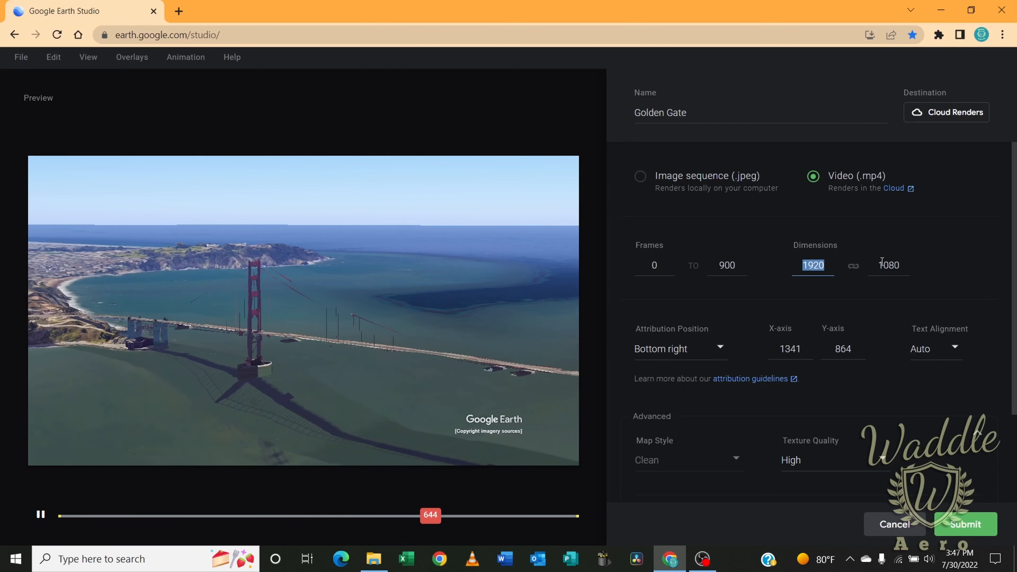
text(3840)
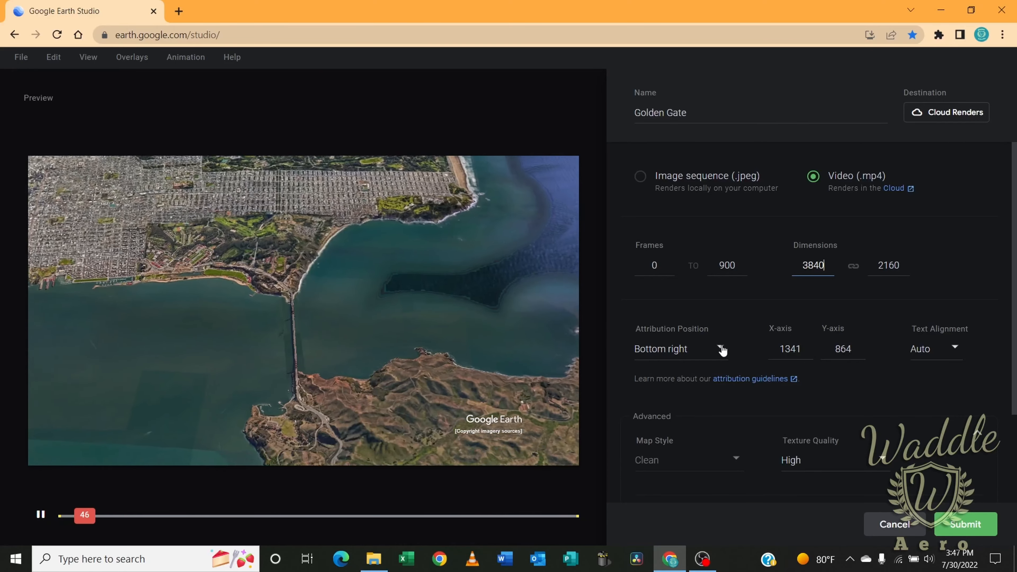
click(720, 348)
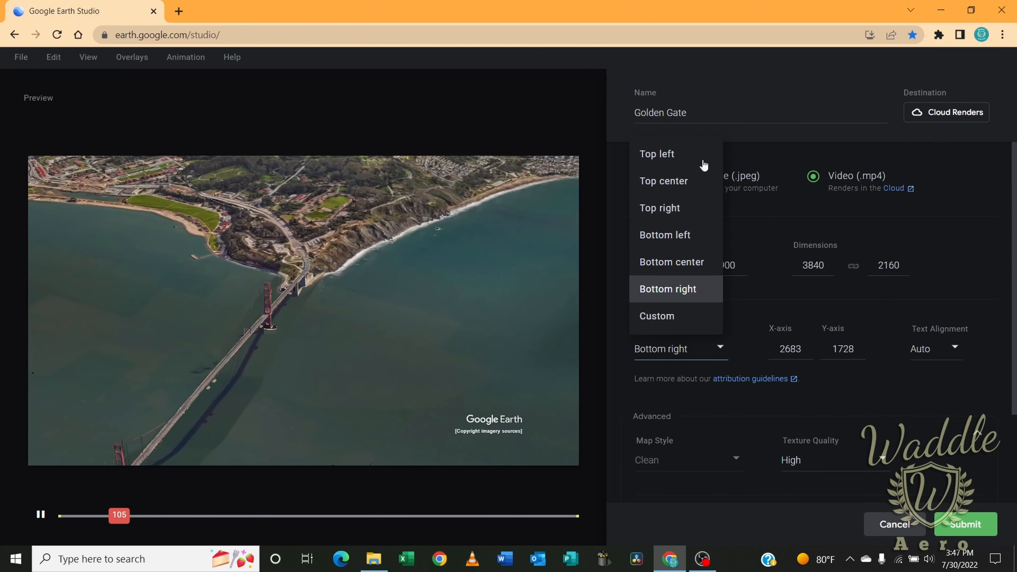
click(657, 315)
drag(491, 423, 68, 447)
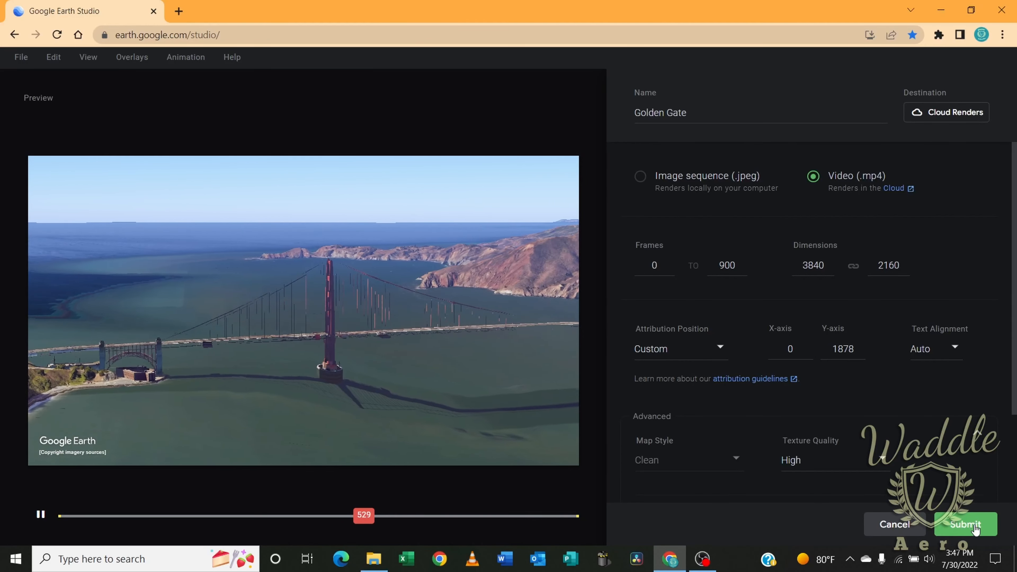
- Submit the Golden Gate render and check its status in the list of cloud renders
click(974, 527)
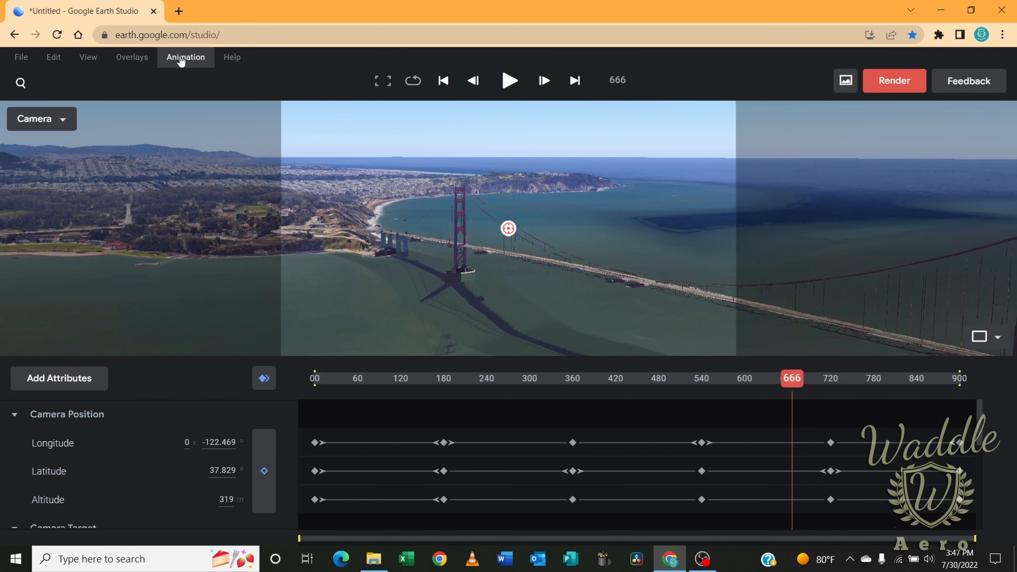
click(181, 59)
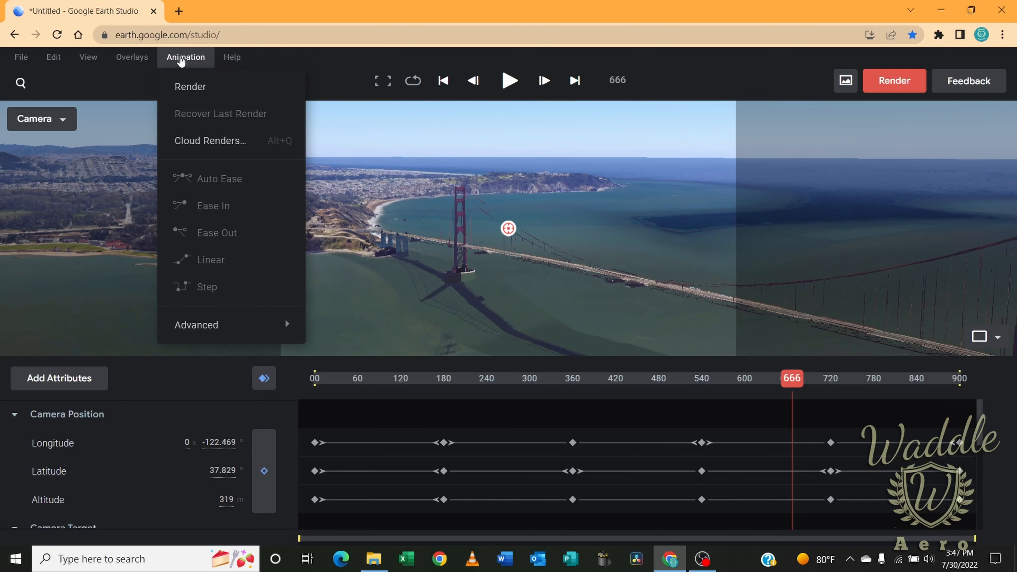
click(211, 141)
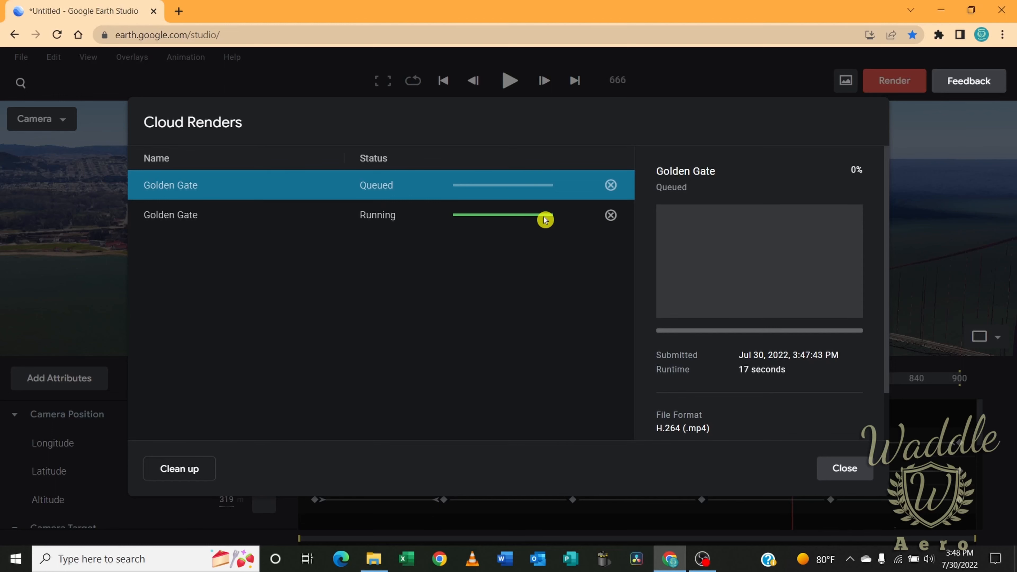
click(854, 471)
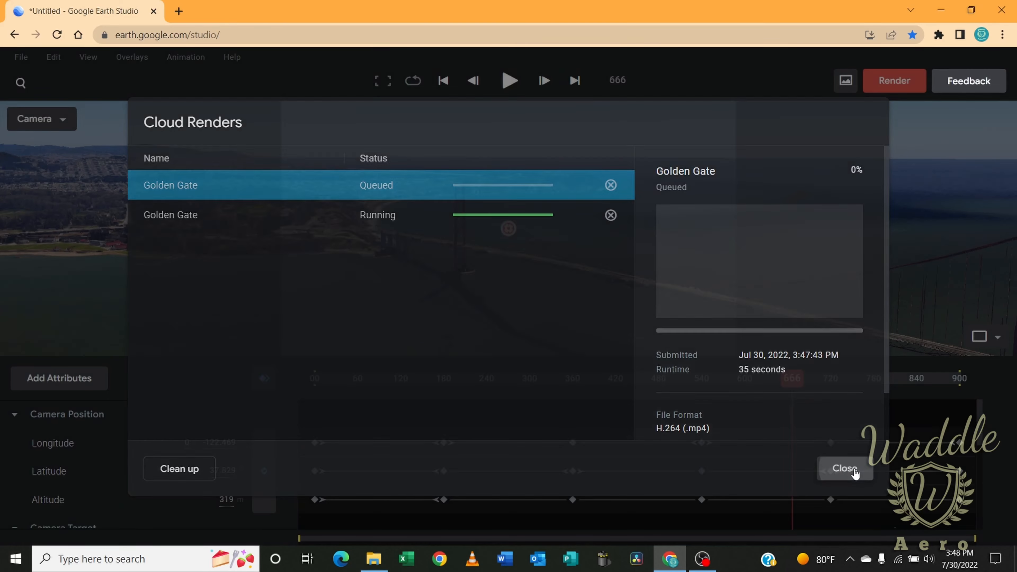
- Save the project in My Projects as Golden Gate
click(25, 58)
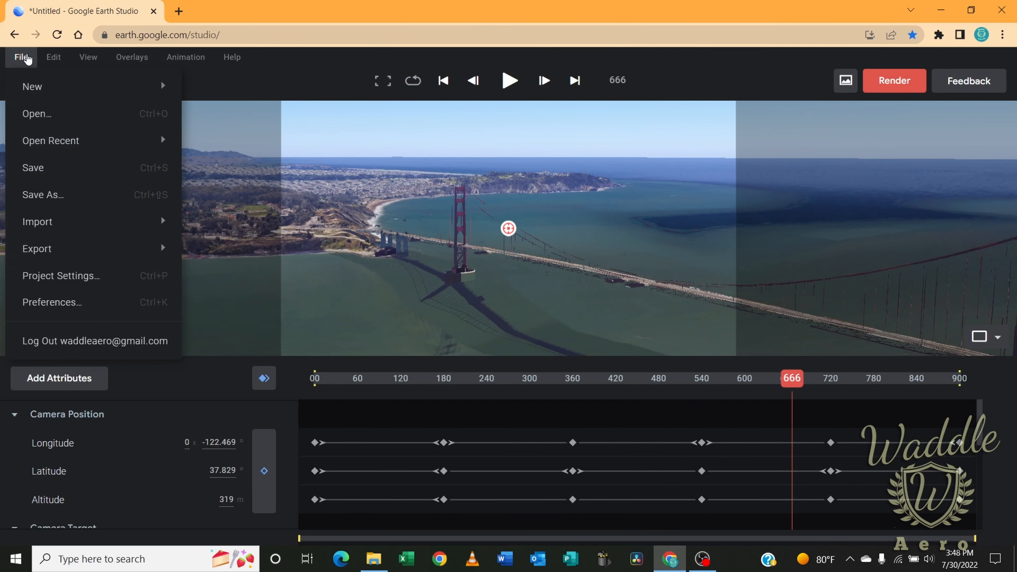
click(33, 168)
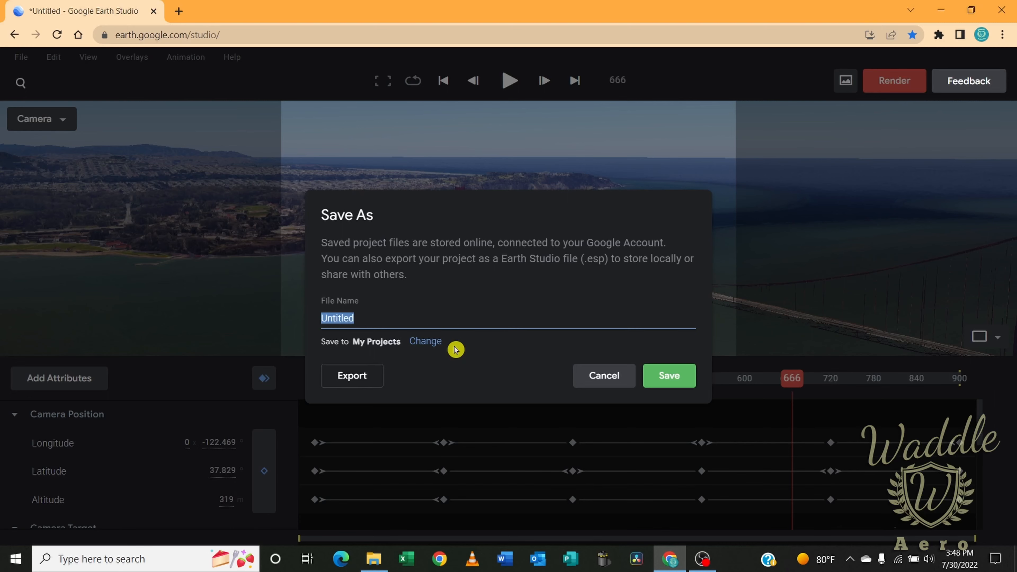
text(Golden Gate)
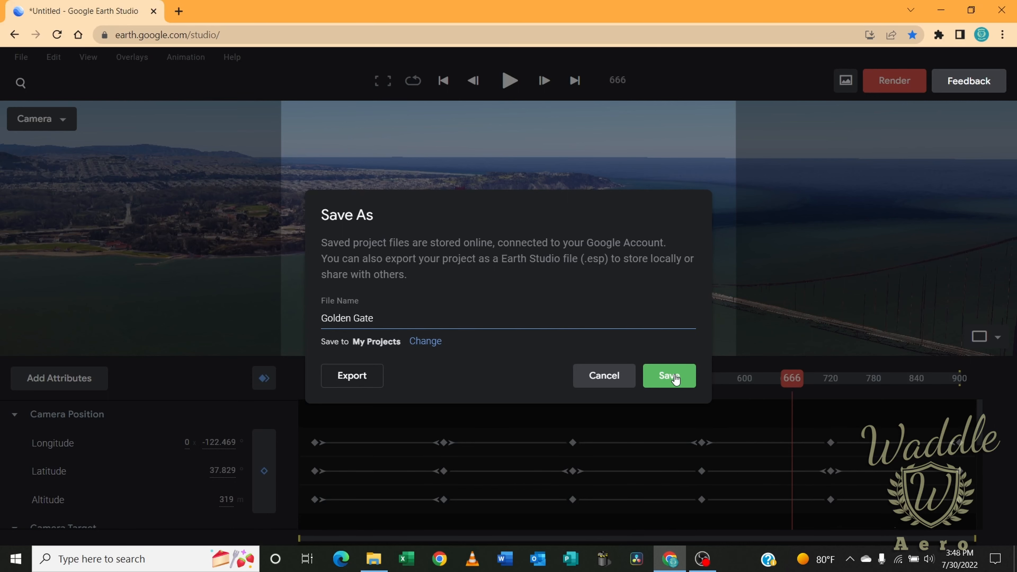
click(674, 377)
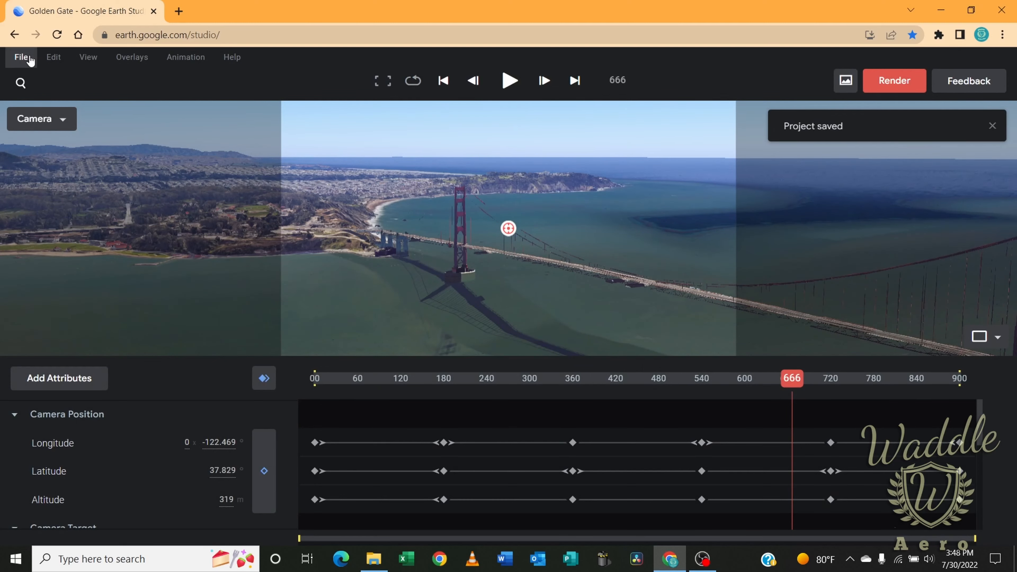
- Start a new Point-to-Point quick start project with New York City, NY, USA as the first location
click(21, 58)
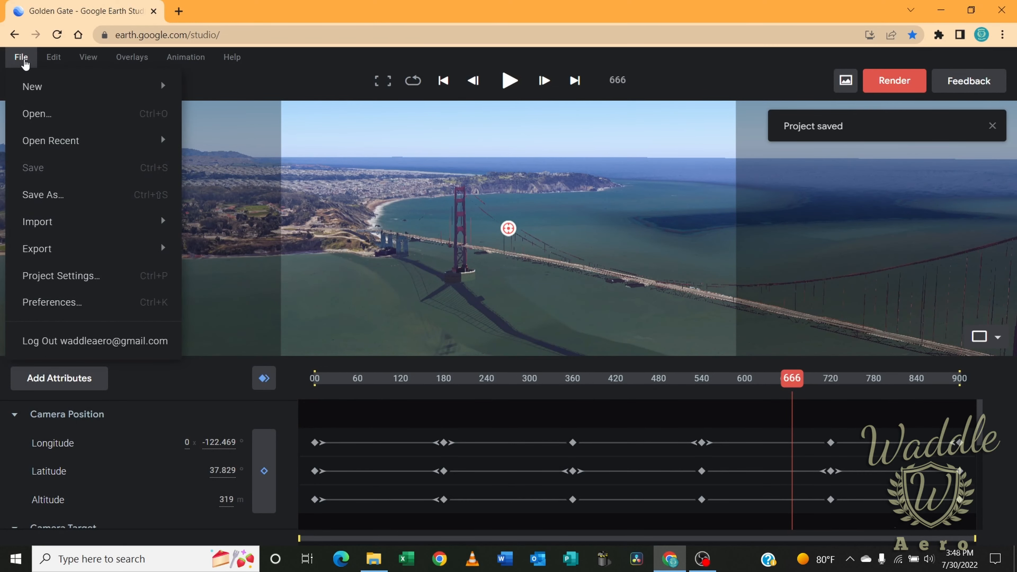
mouse_move(96, 86)
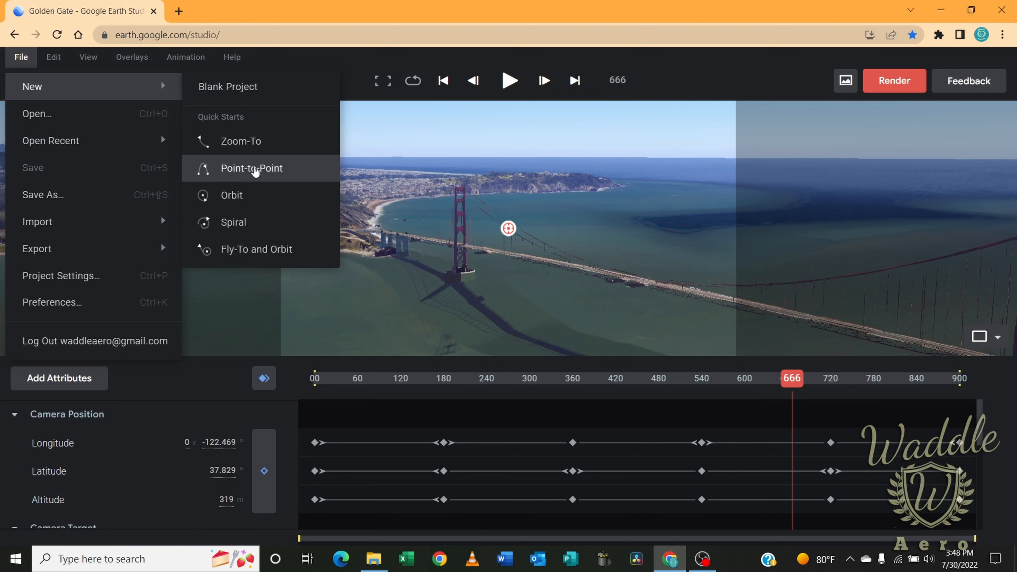
click(255, 169)
click(347, 440)
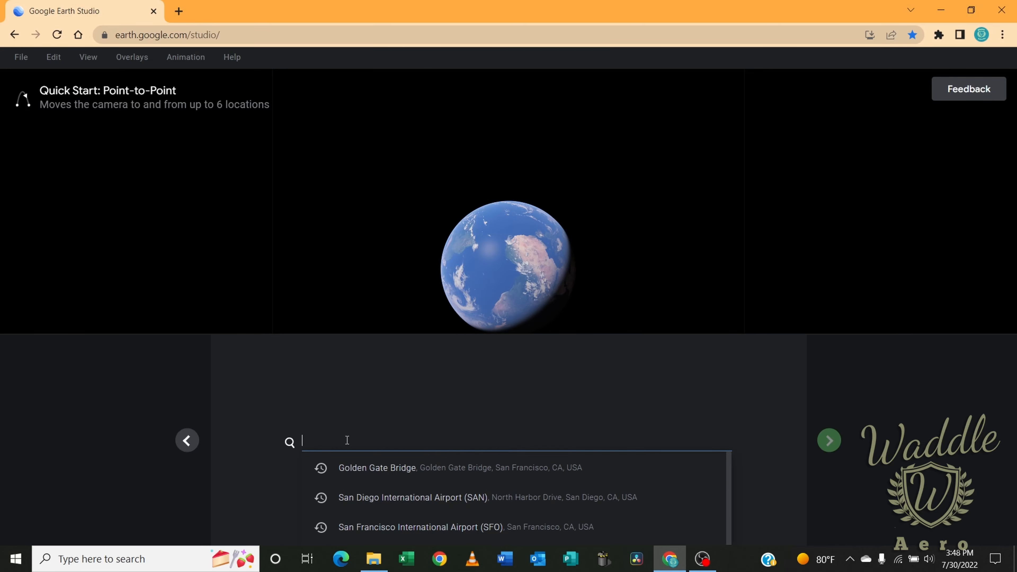
text(New York City, NY, USA)
click(389, 477)
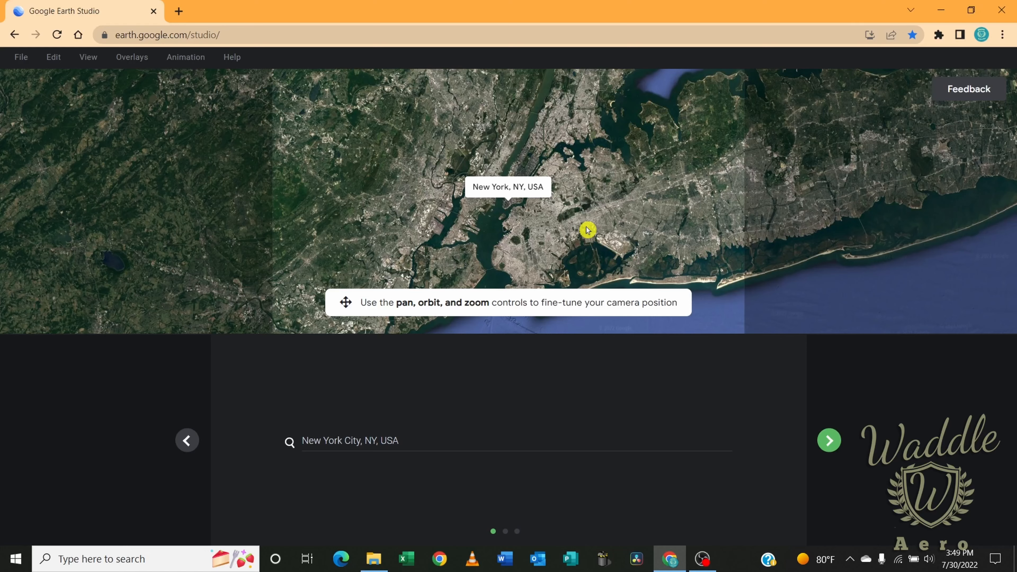
- Frame the first location as an oblique aerial view of Lower Manhattan's tip from over the water, and continue to the second location
scroll(587, 230, down, 5)
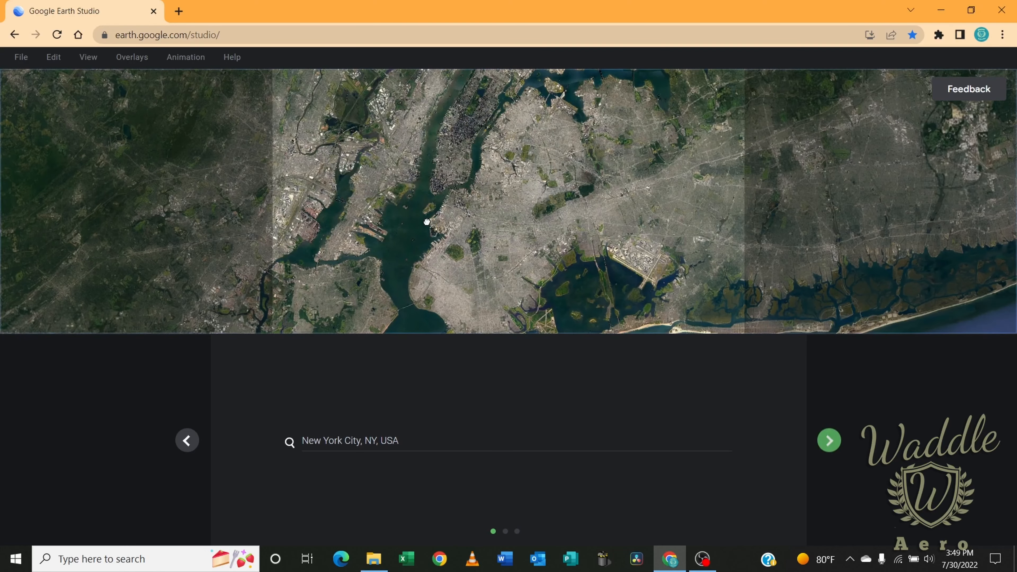
middle_drag(525, 216, 631, 216)
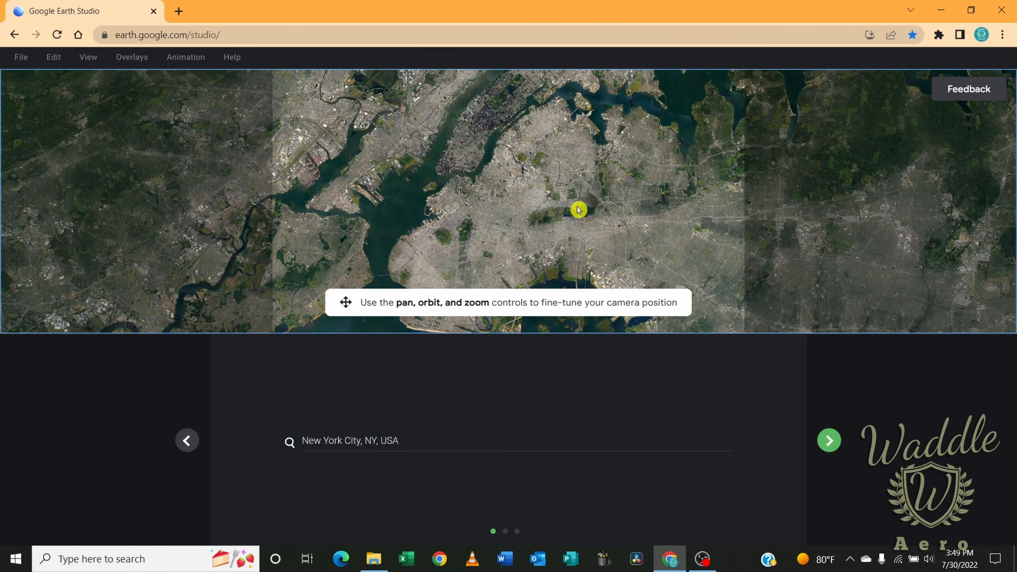
scroll(515, 211, up, 10)
middle_drag(514, 210, 367, 250)
scroll(368, 251, down, 4)
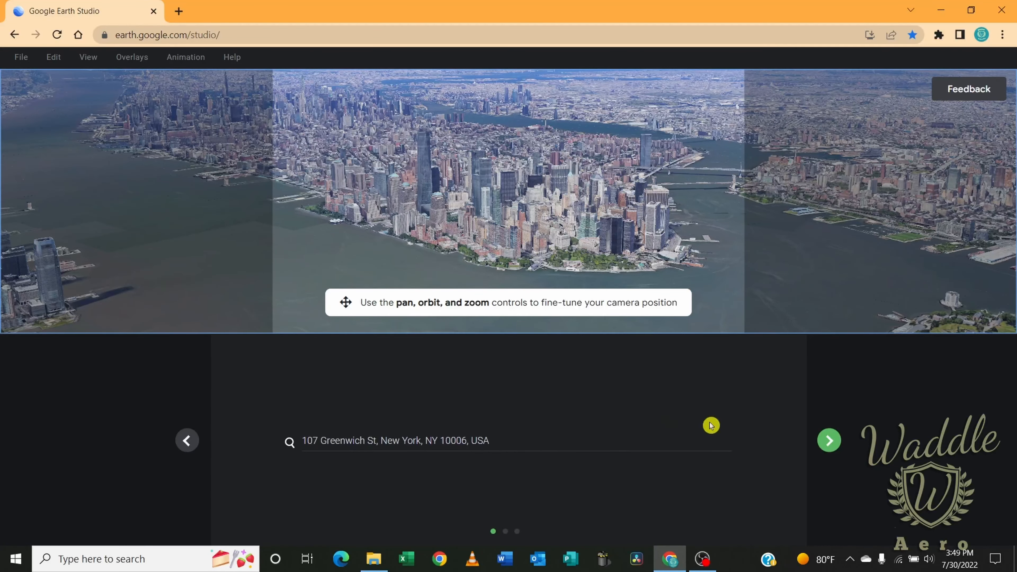
click(829, 440)
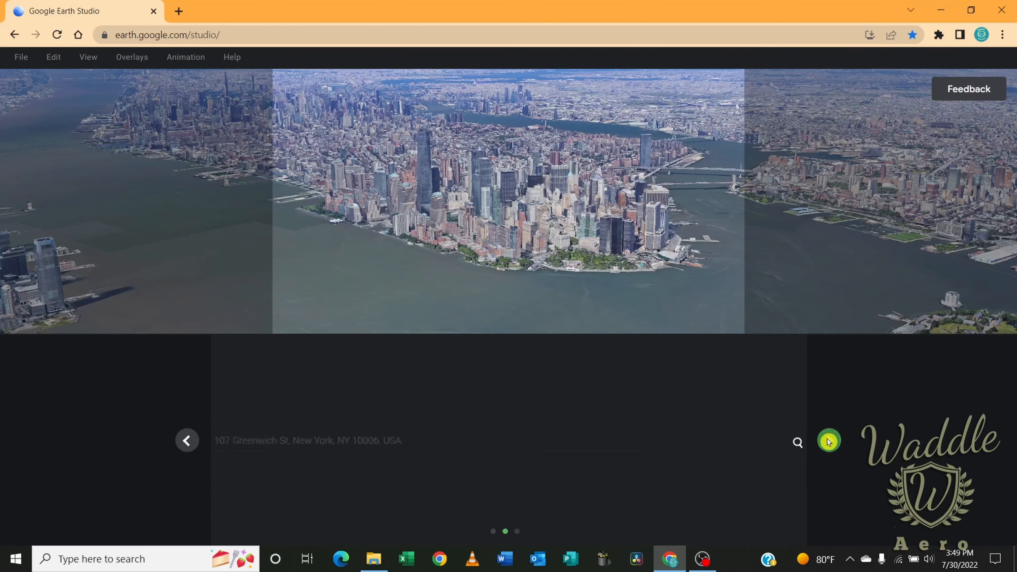
- Set the second location to Paris, France
click(375, 435)
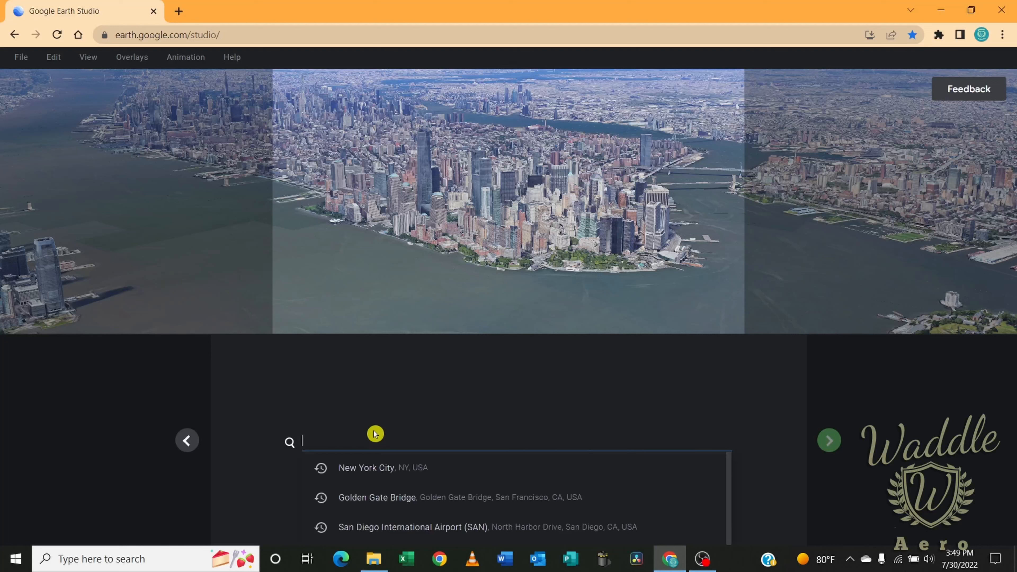
text(Paris, France)
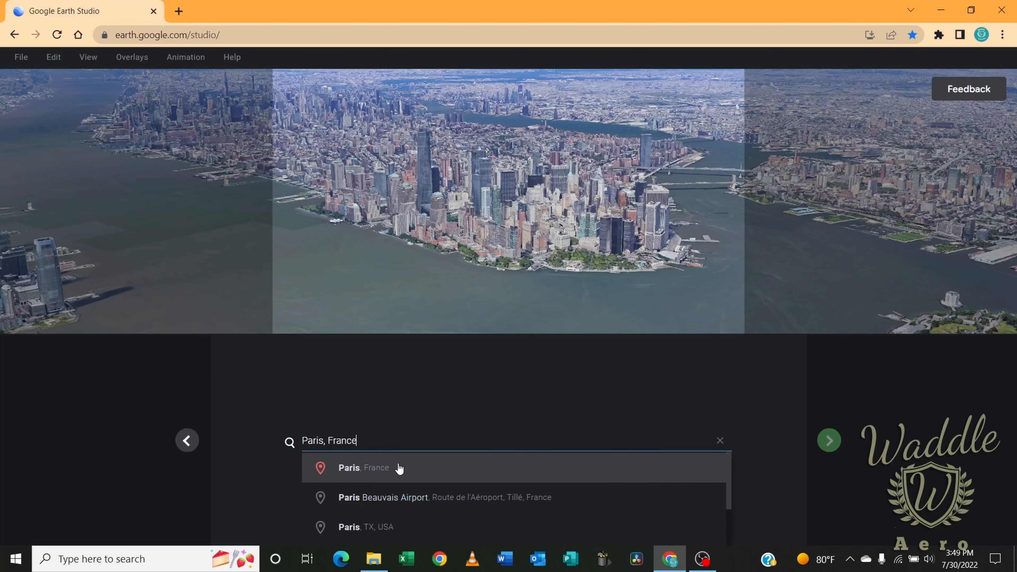
click(398, 468)
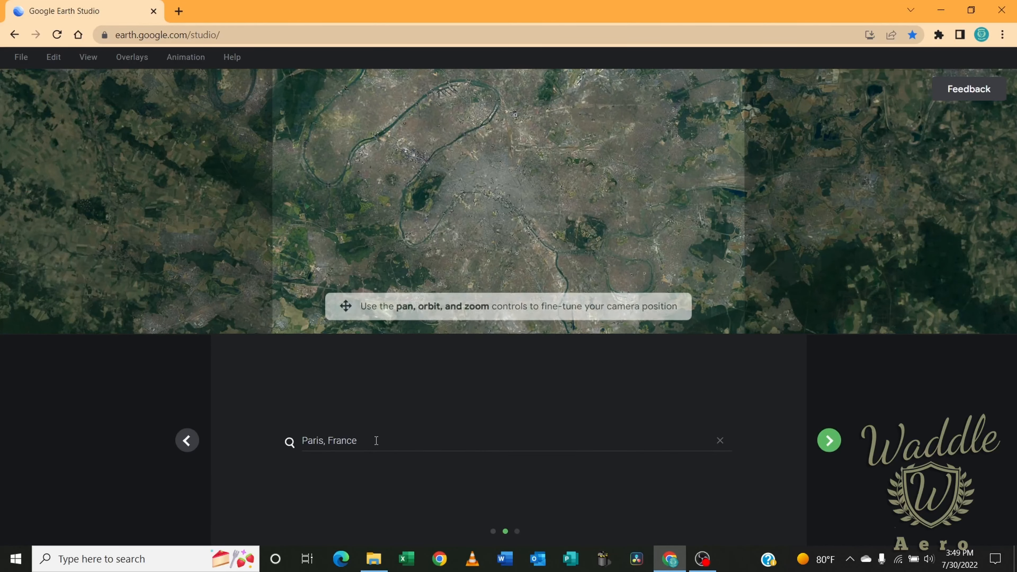
- Replace the second location with the Eiffel Tower in Paris
click(373, 441)
text(Eif)
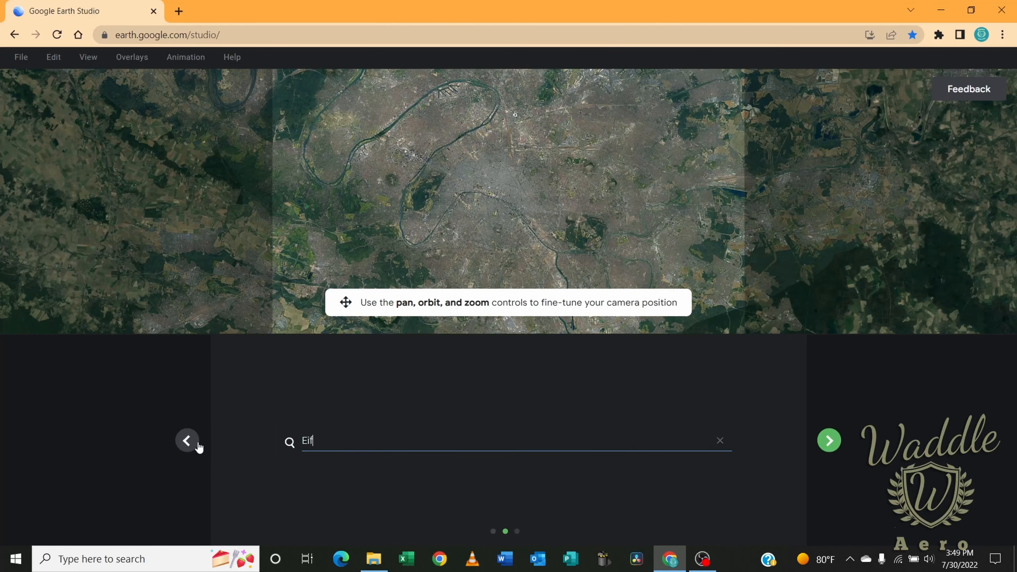
click(408, 466)
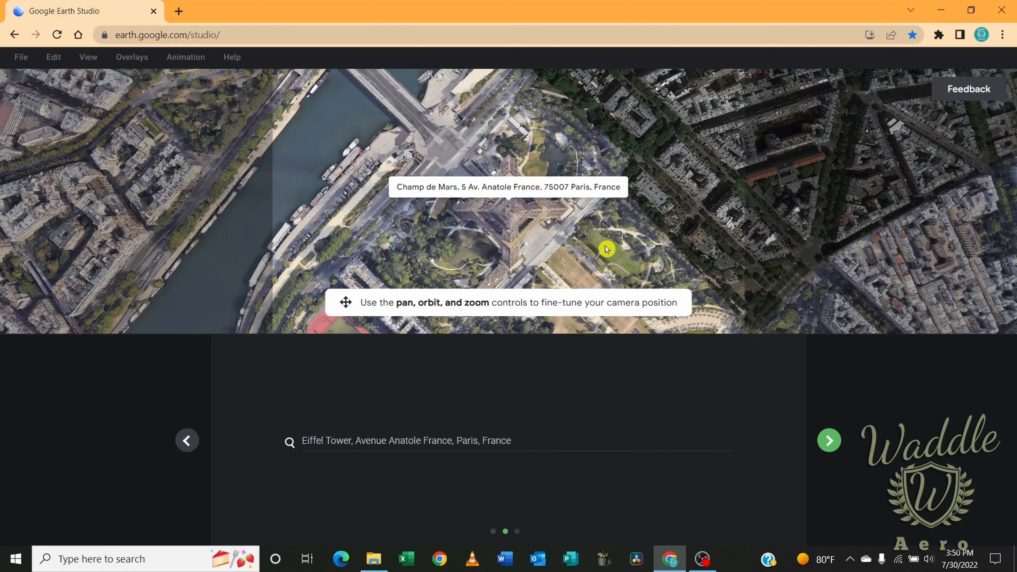
- Frame the second location as an oblique aerial view of the Eiffel Tower and the Seine, and create the point-to-point project
scroll(606, 249, up, 3)
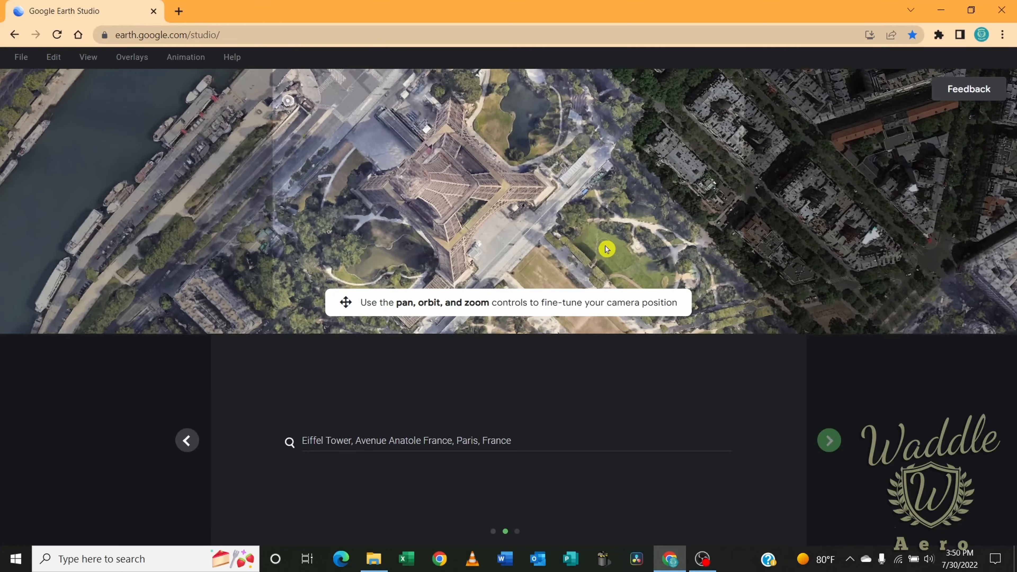
shift+drag(523, 231, 473, 220)
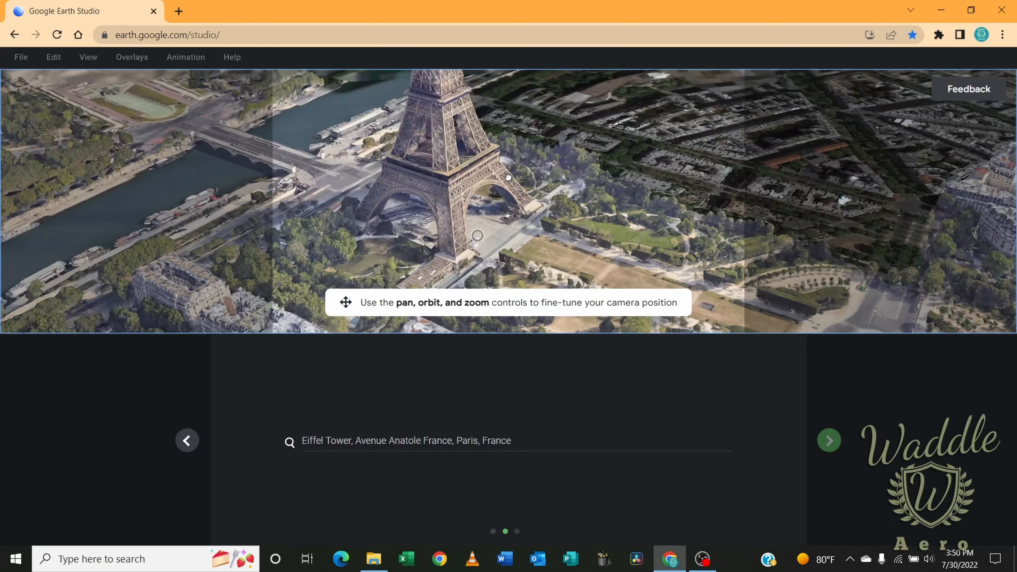
shift+drag(508, 177, 515, 167)
scroll(515, 167, down, 2)
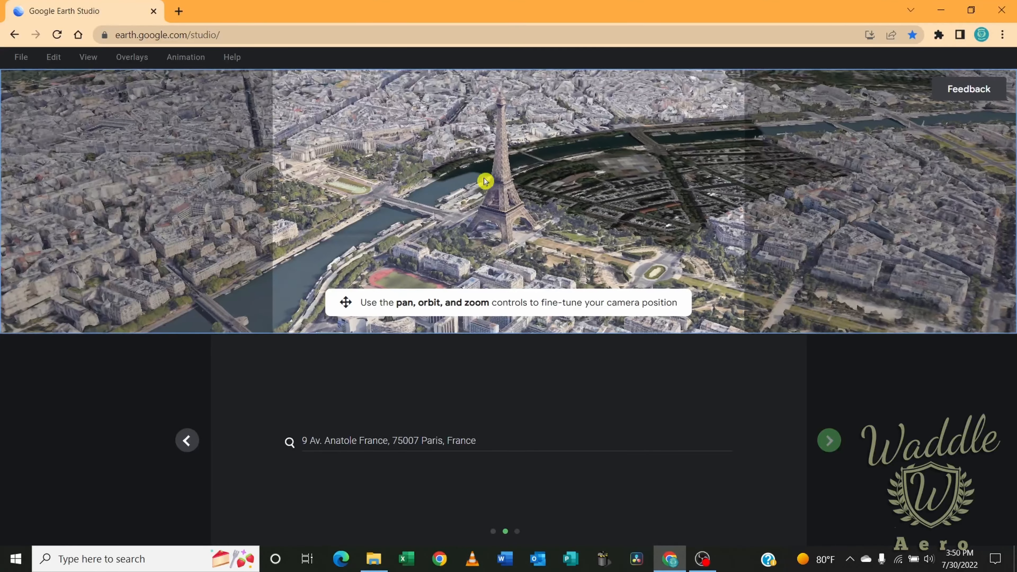
shift+drag(485, 181, 554, 167)
click(827, 441)
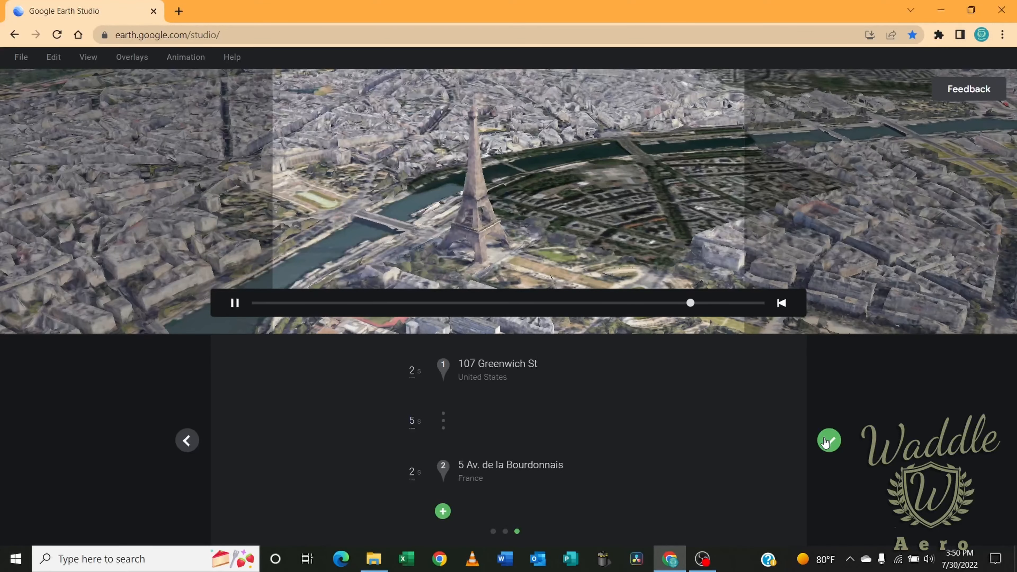
click(827, 441)
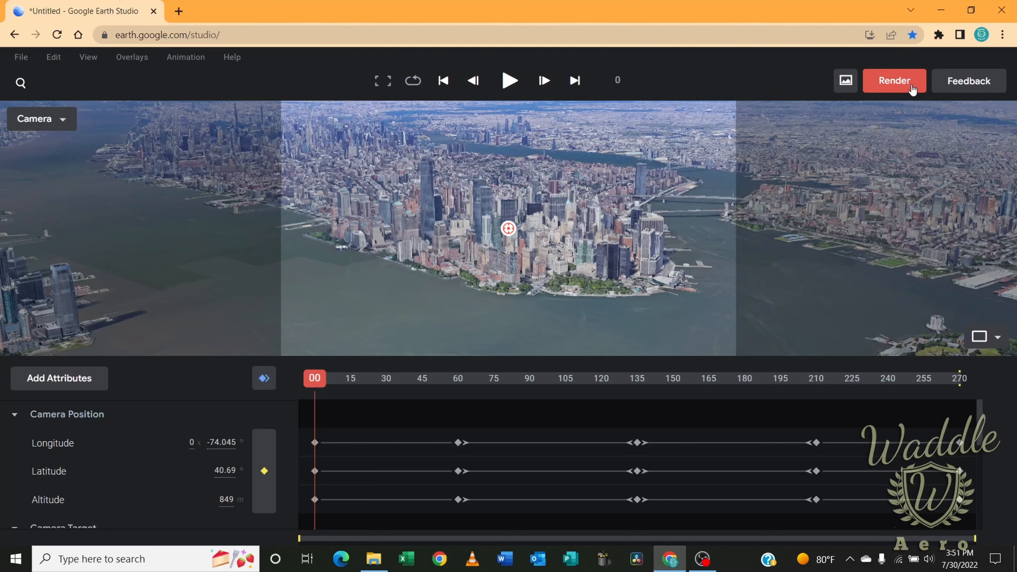
- Configure the render with the name NYC to Paris, dimensions of 3840 × 2160 and the attribution in the frame's lower-left corner
click(912, 89)
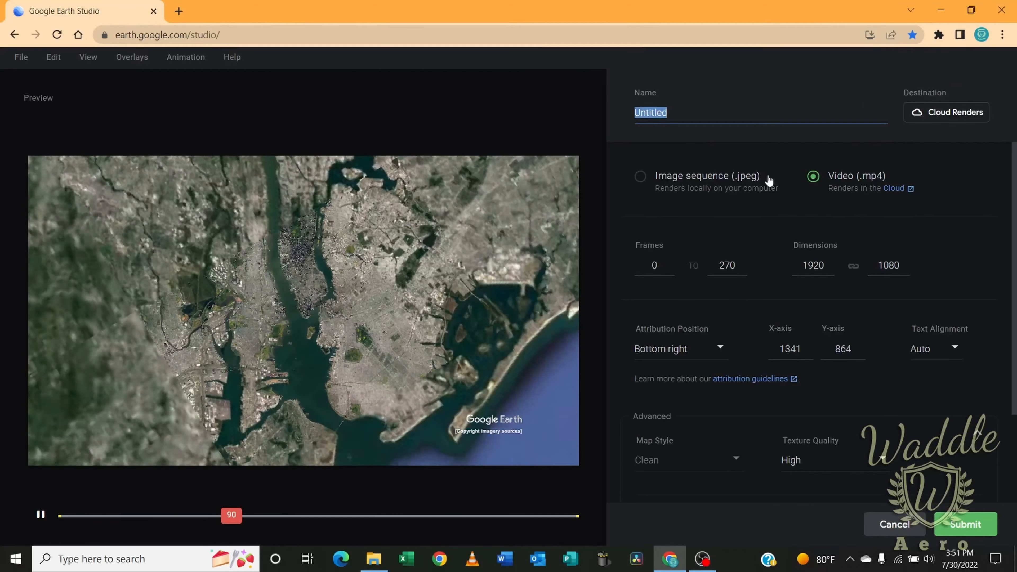
text(NYC to)
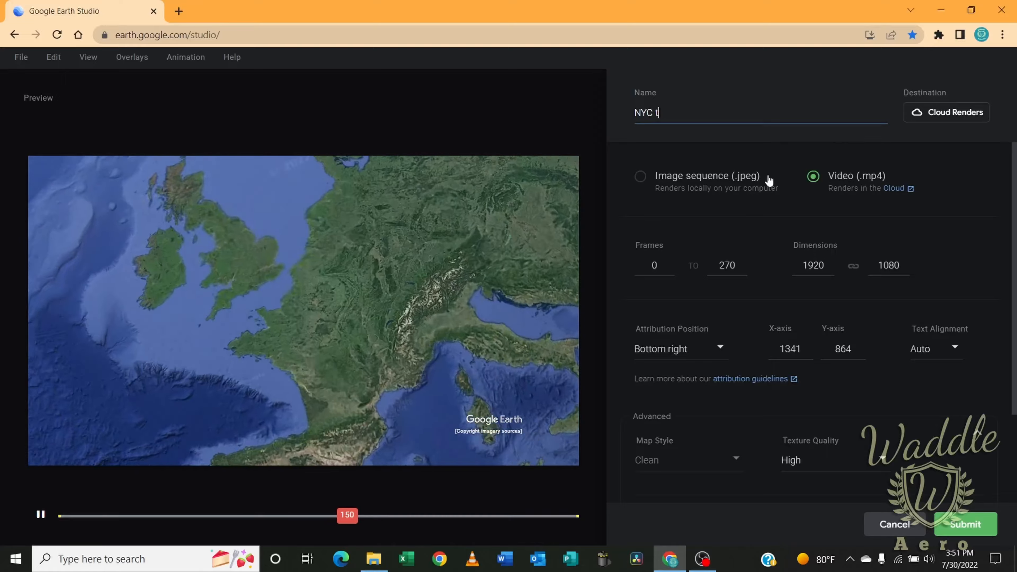
text( Paris)
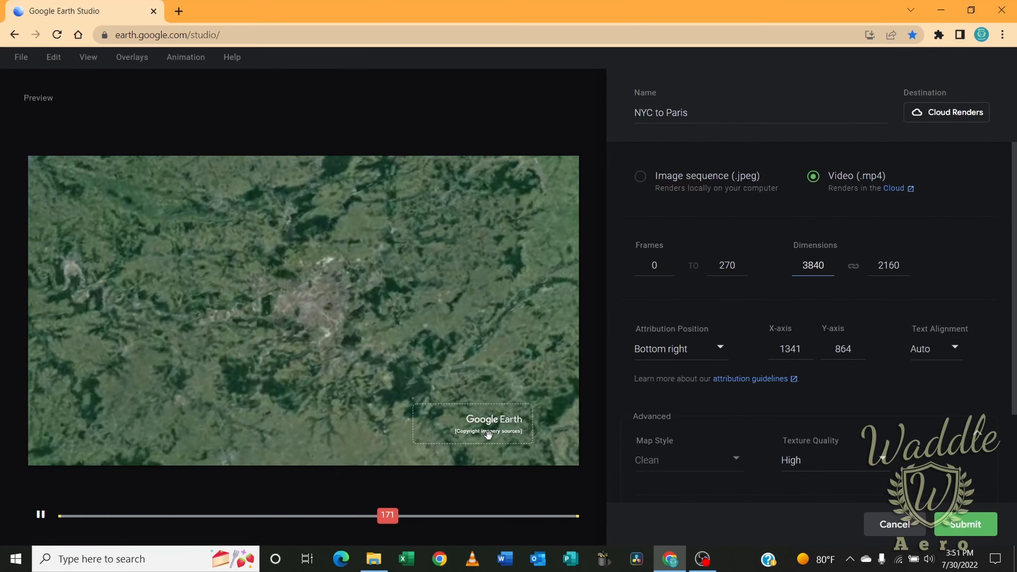
drag(472, 439, 66, 460)
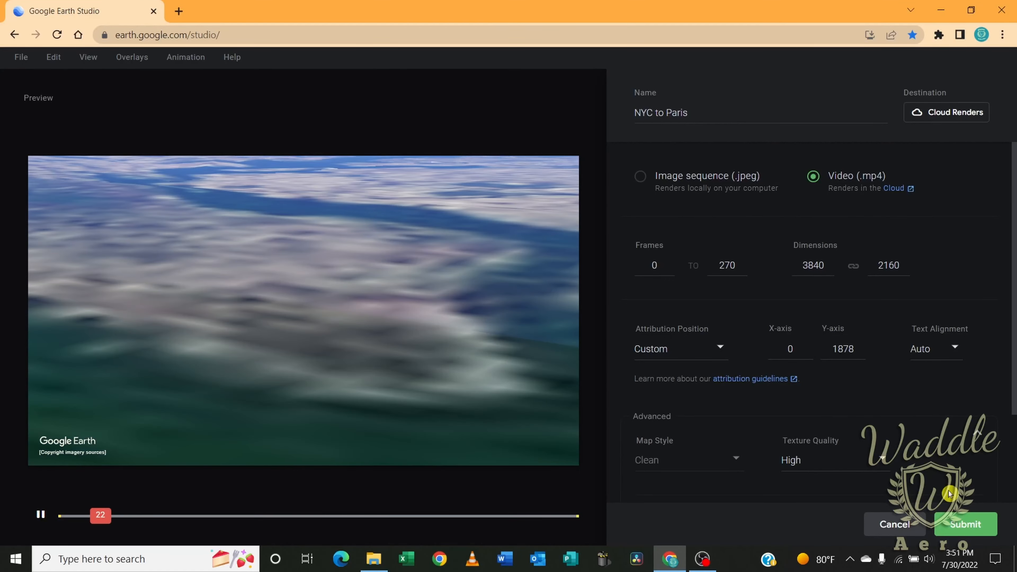
- Submit the NYC to Paris render and open the list of cloud renders to check its status
click(972, 524)
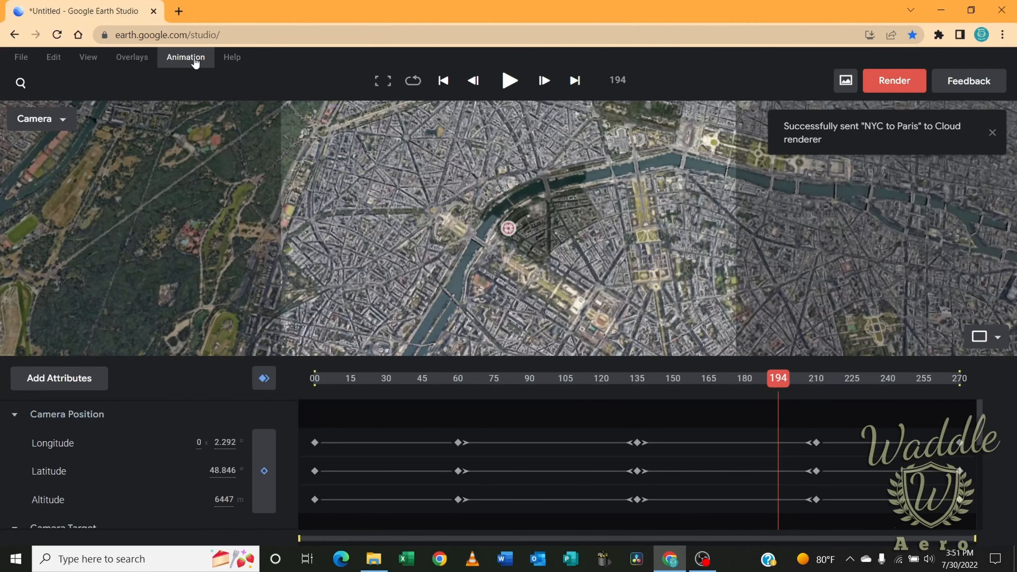
click(185, 57)
click(202, 141)
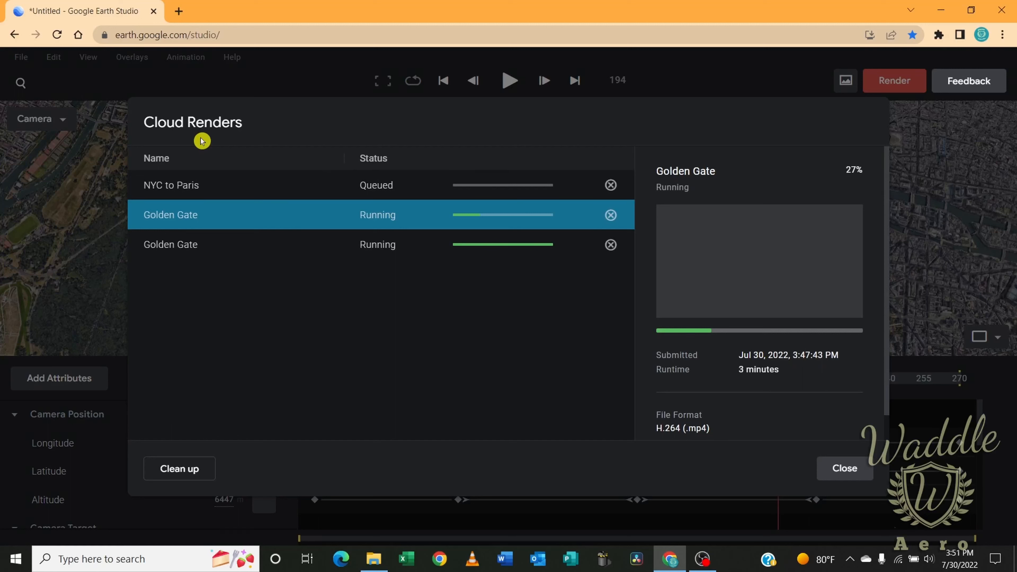